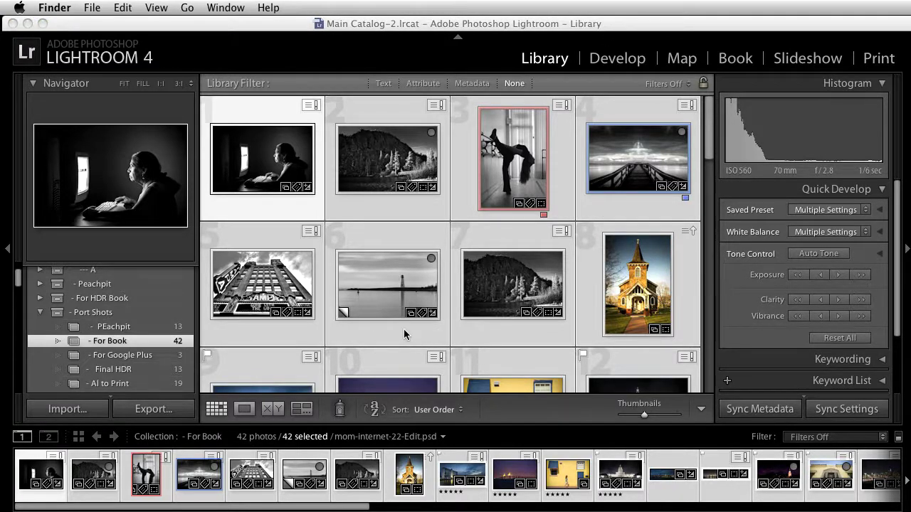
Deselect all photos in the For Book collection and switch to the Book module.
left_click(508, 318)
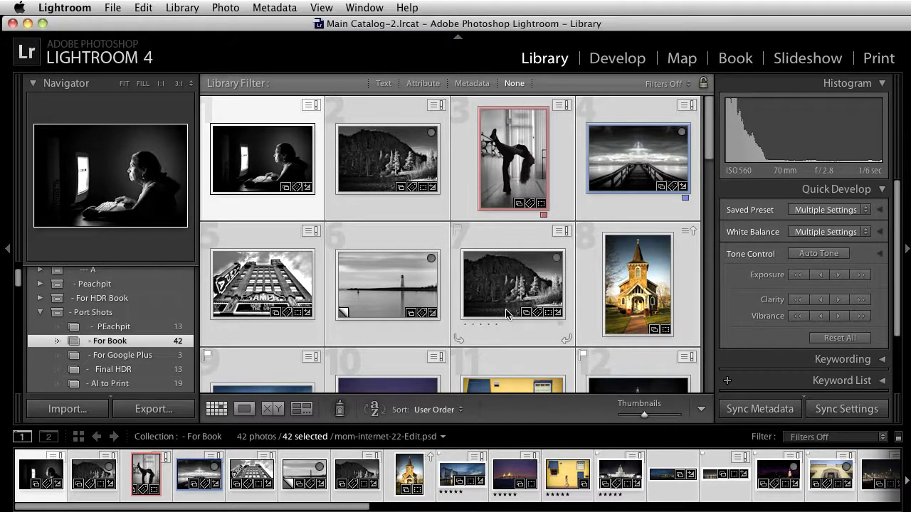
key("super+d")
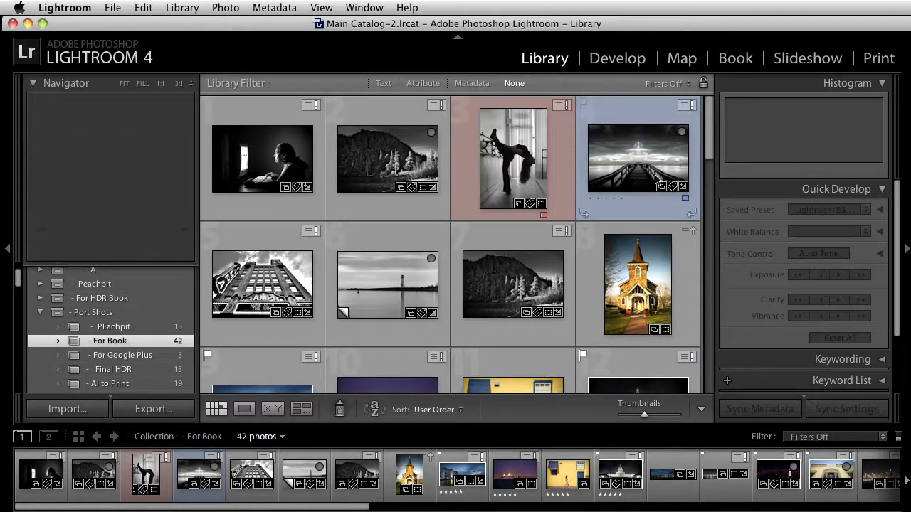
left_click(736, 58)
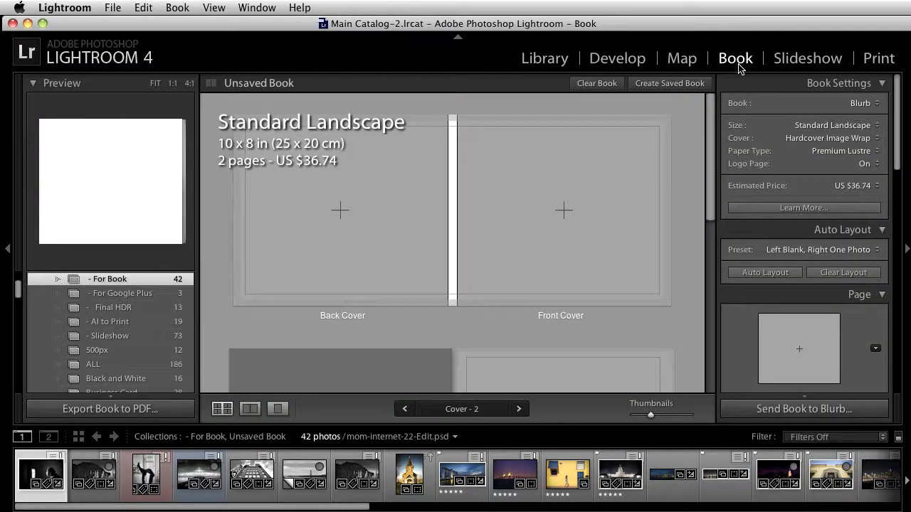
Examine the blank book pages in spread and single-page views, and return to the multi-page view.
left_click(522, 268)
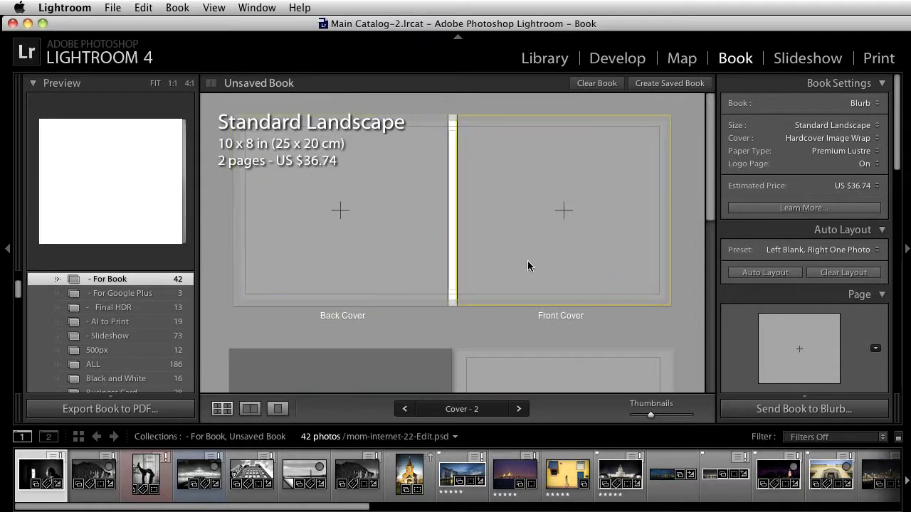
key("Right")
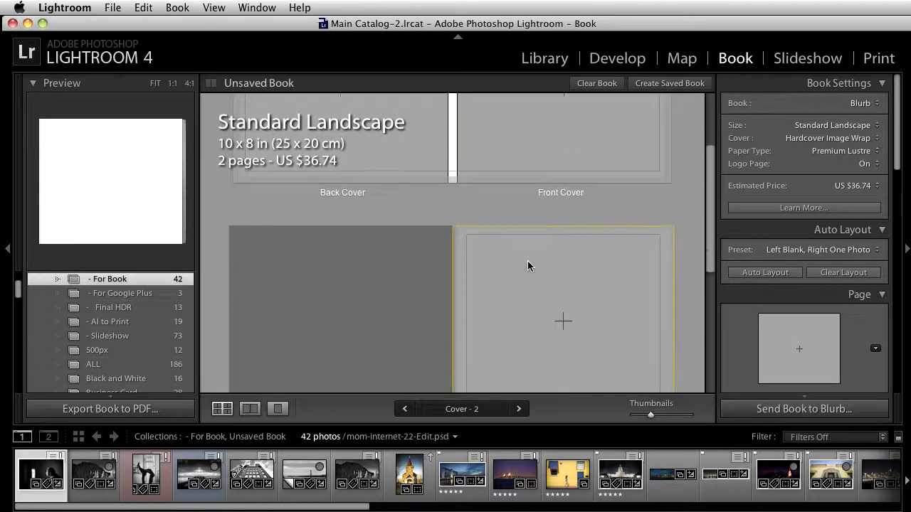
scroll(527, 261, "down", 3)
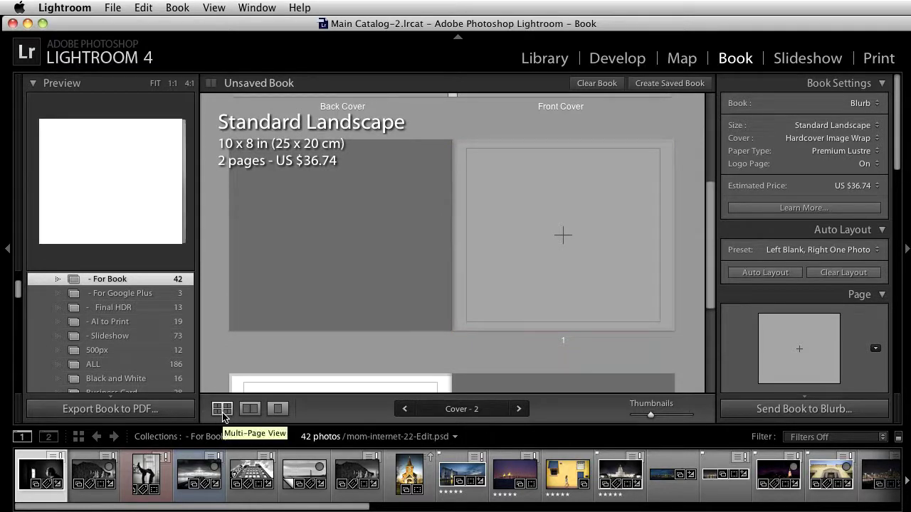
left_click(250, 416)
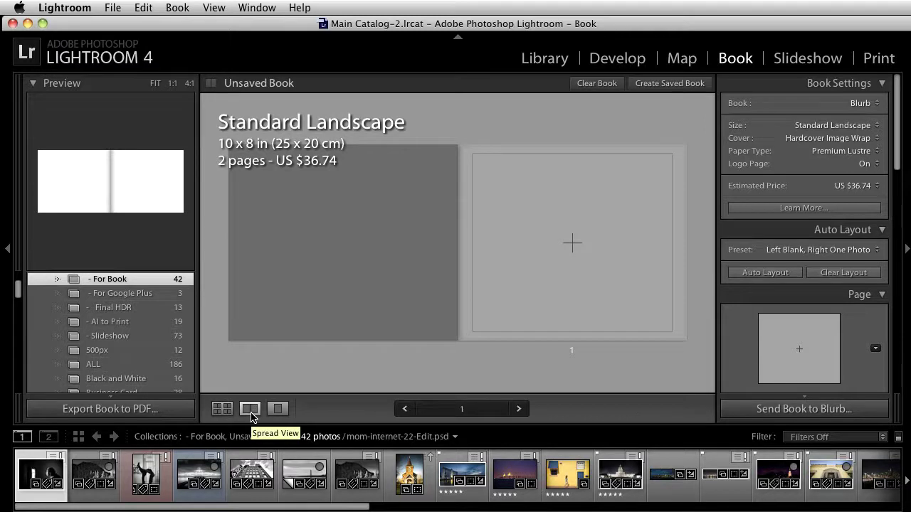
left_click(278, 411)
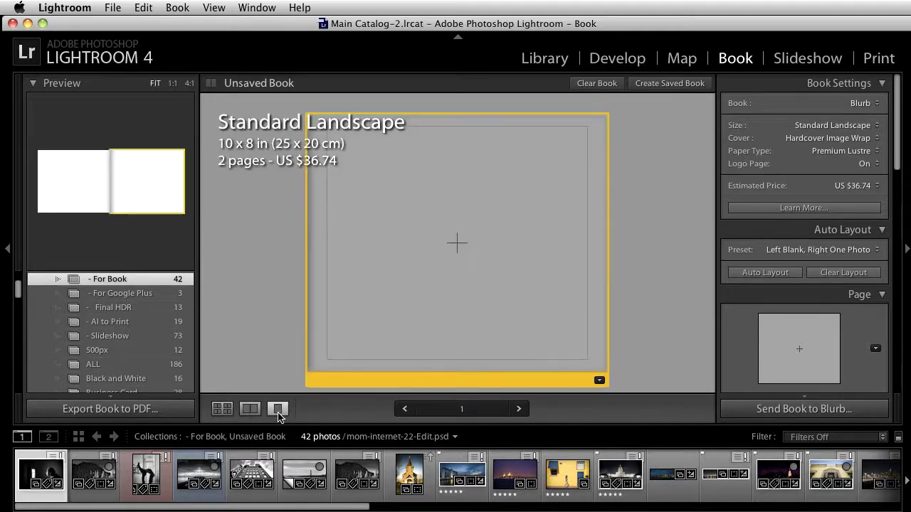
left_click(222, 408)
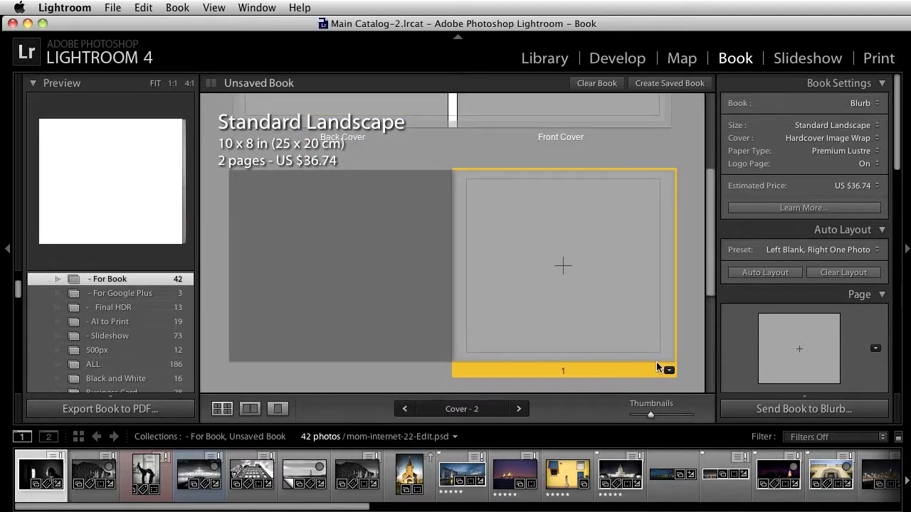
Place the black-and-white pier photo on the front cover and set its zoom to 13%.
scroll(675, 339, "up", 2)
scroll(675, 339, "up", 2)
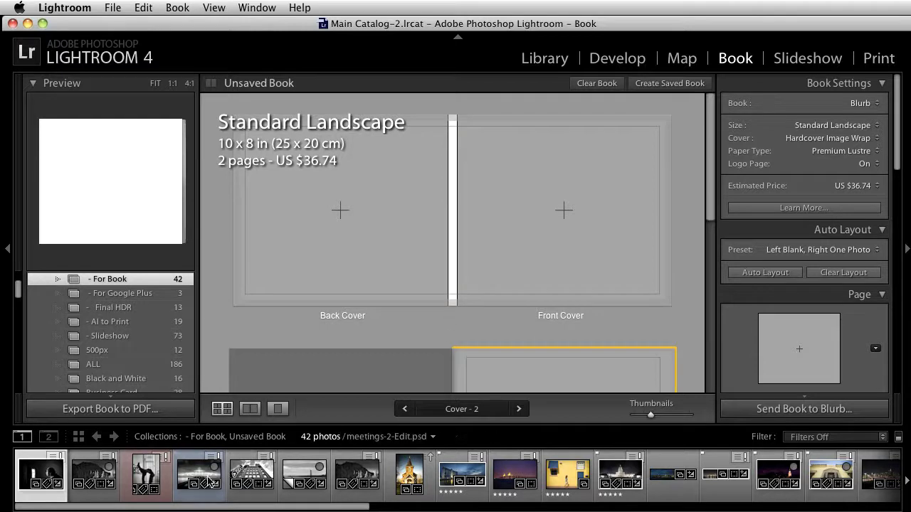
left_click_drag(188, 475, 541, 235)
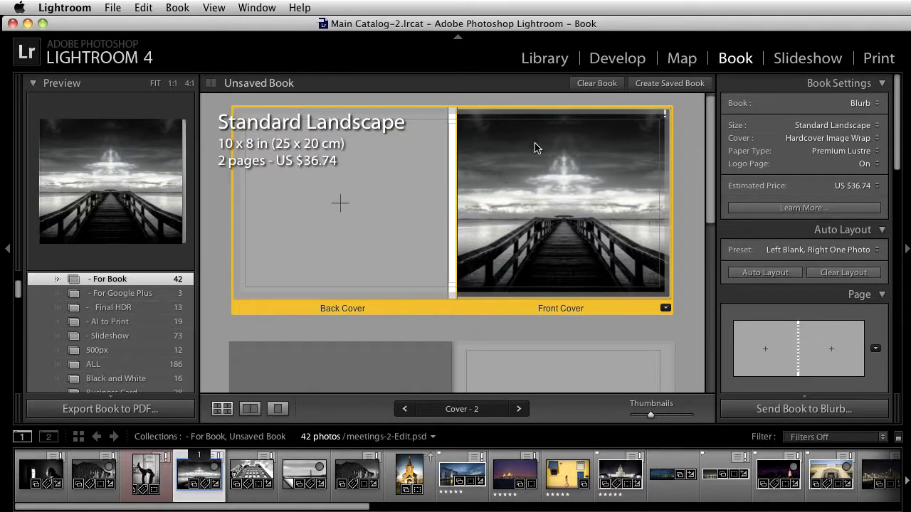
left_click(562, 152)
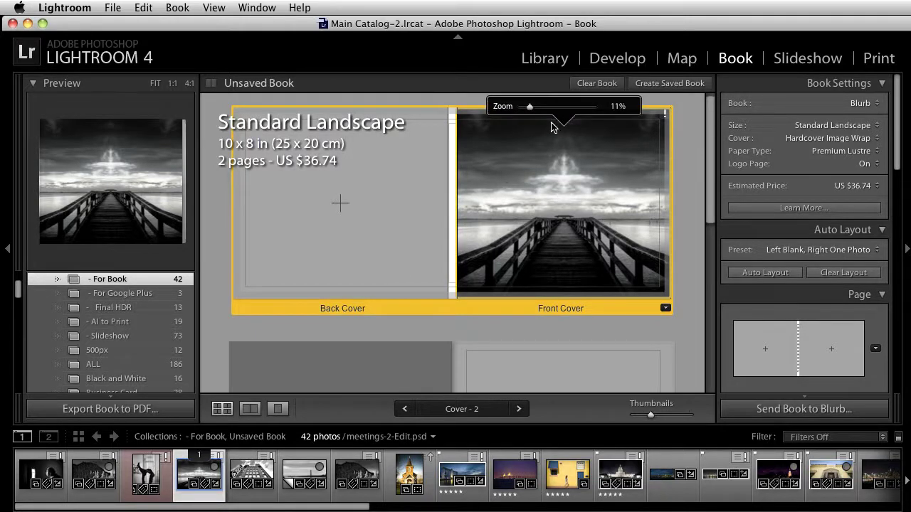
mouse_move(530, 108)
left_mouse_down()
mouse_move(557, 112)
mouse_move(519, 111)
mouse_move(541, 112)
left_mouse_up()
left_click_drag(560, 215, 564, 219)
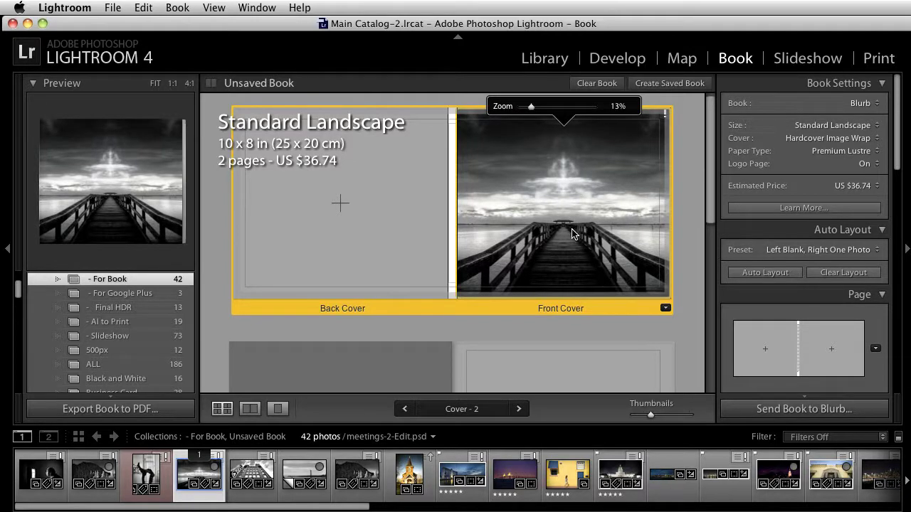
Select page 1 of the book and make the application window slightly smaller.
scroll(570, 235, "down", 5)
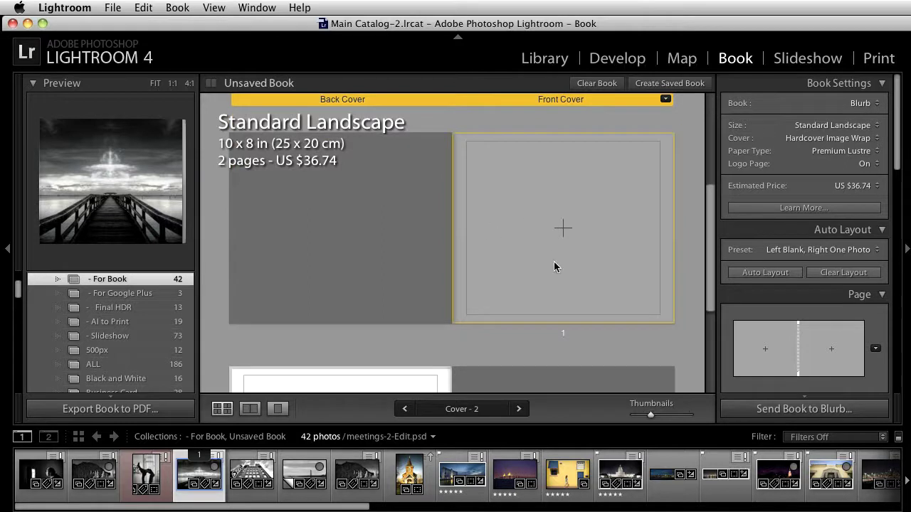
left_click(594, 267)
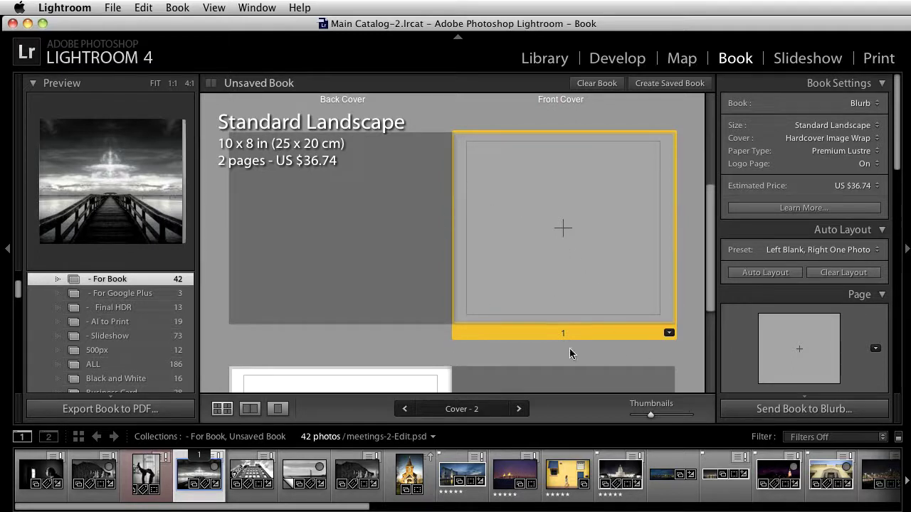
left_click(669, 333)
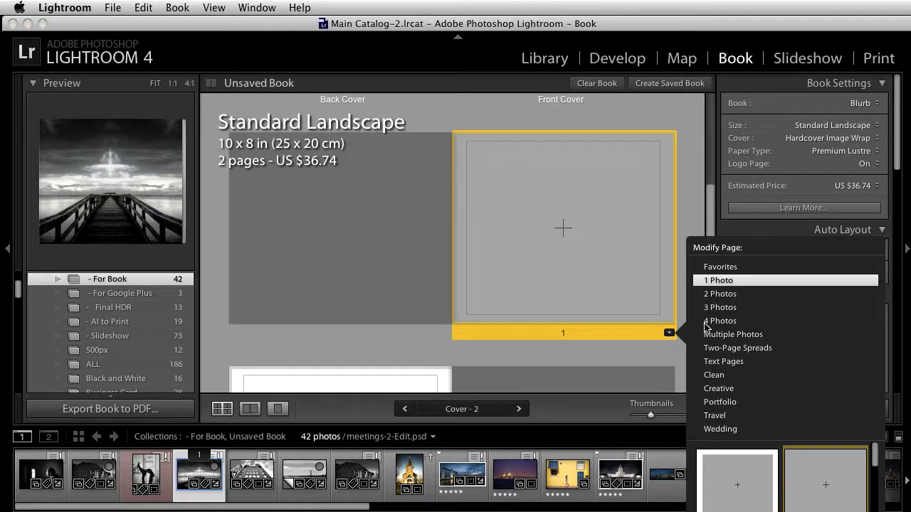
mouse_move(902, 329)
left_mouse_down()
mouse_move(867, 328)
mouse_move(895, 328)
left_mouse_up()
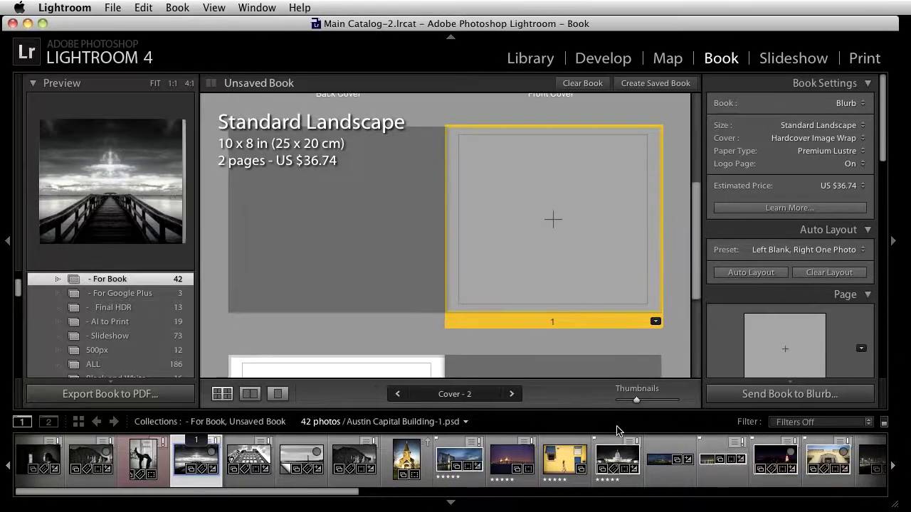
left_click(450, 502)
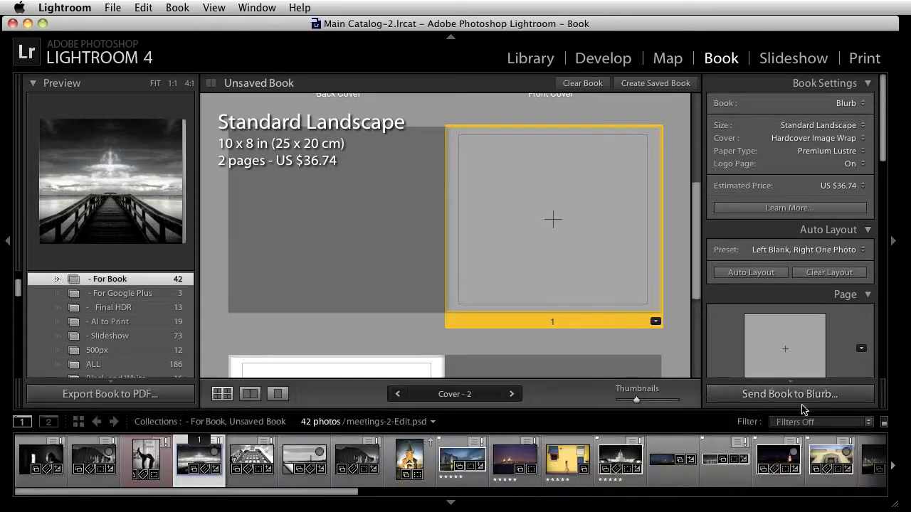
Browse the page layouts available for page 1 in the 2 Photos and Multiple Photos categories.
left_click(655, 323)
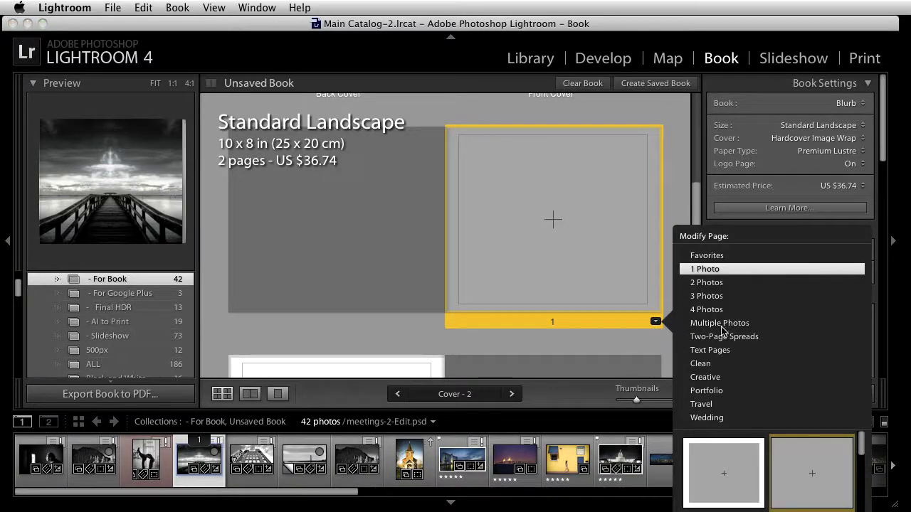
mouse_move(712, 350)
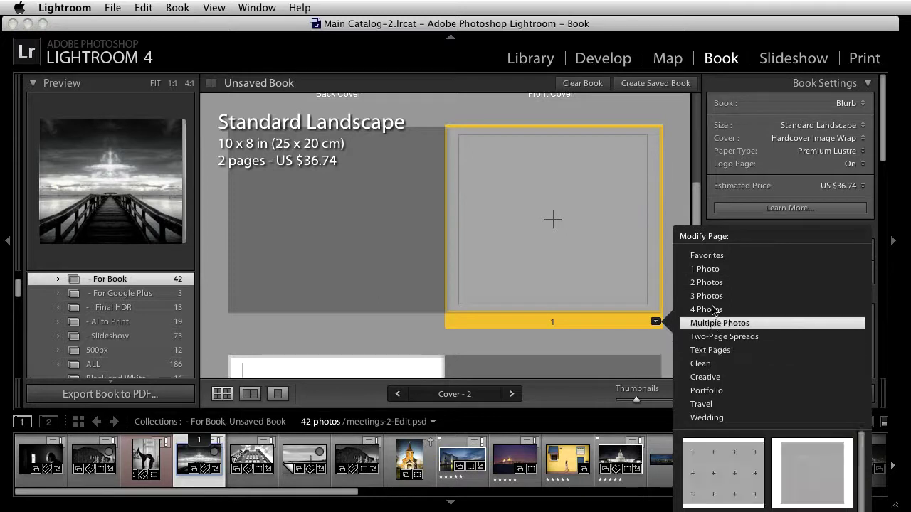
mouse_move(715, 284)
scroll(820, 455, "down", 4)
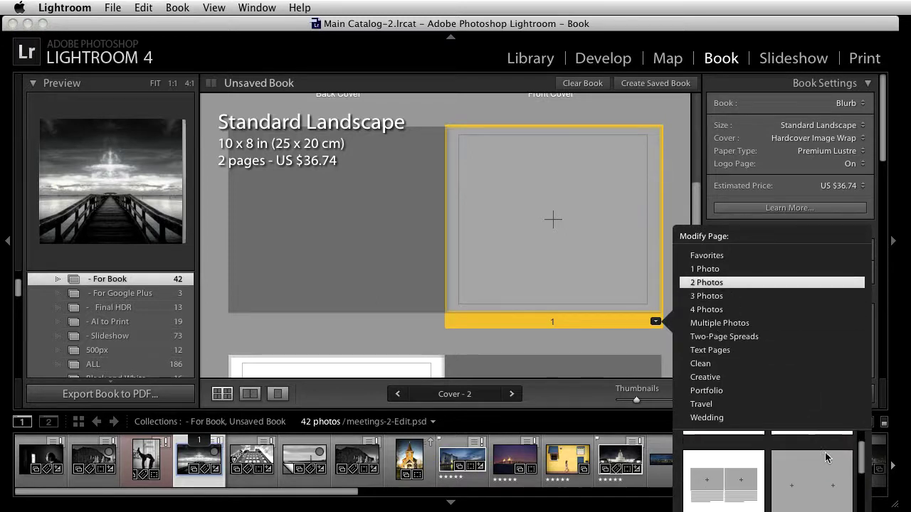
scroll(829, 461, "up", 3)
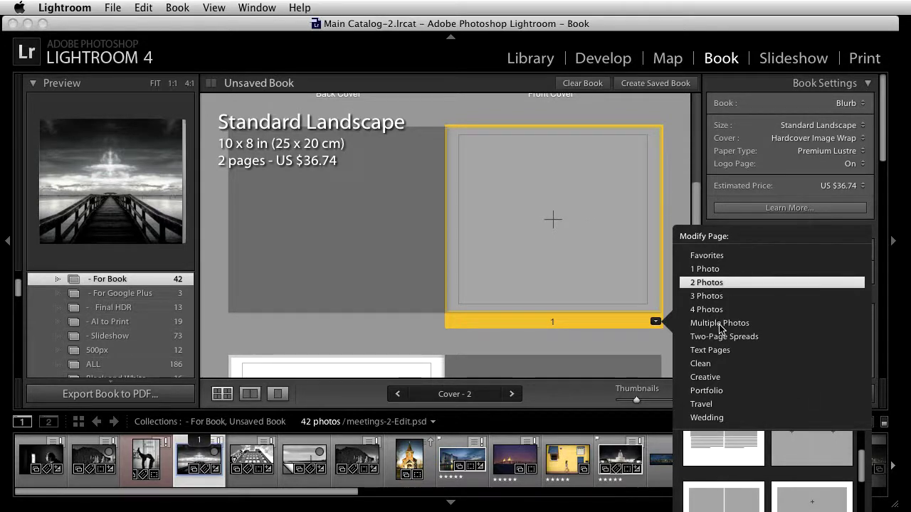
mouse_move(719, 325)
scroll(831, 488, "down", 4)
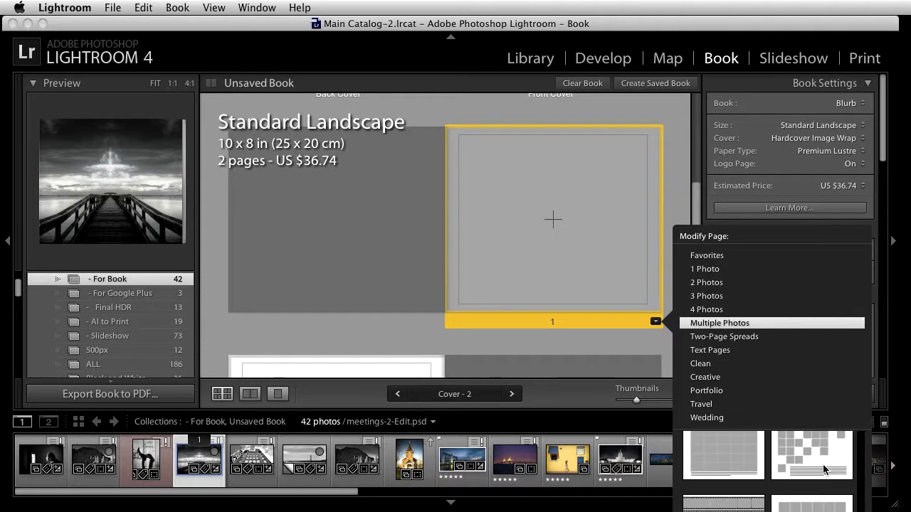
scroll(823, 467, "down", 4)
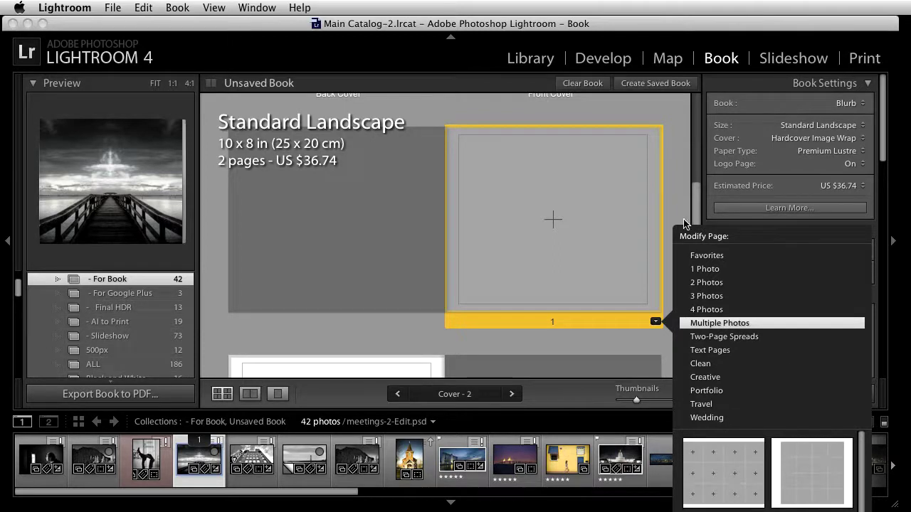
Change page 1 to the 2 Photos layout with two side-by-side portrait cells on a white page.
left_click(709, 284)
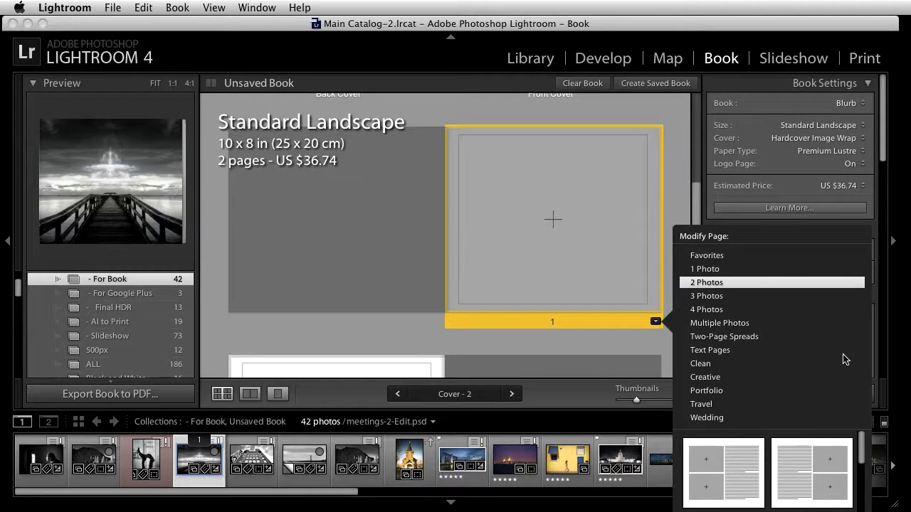
scroll(756, 437, "up", 2)
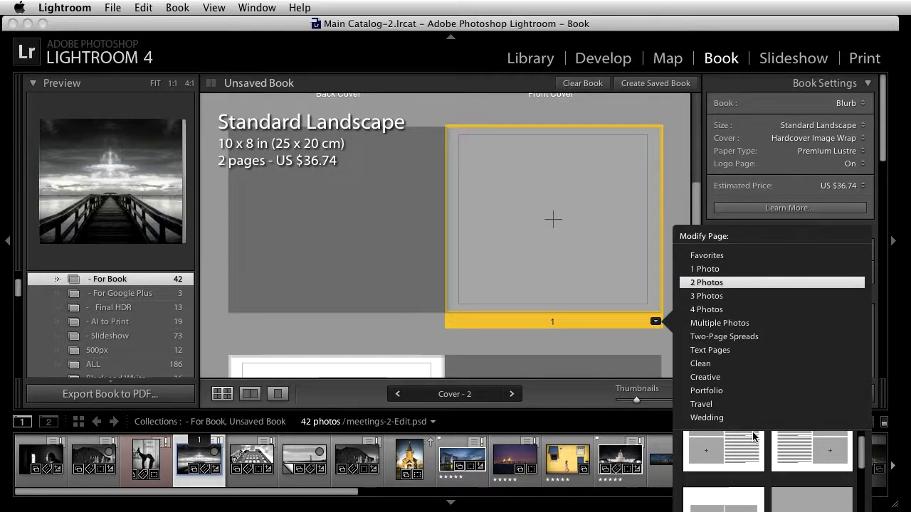
scroll(756, 438, "down", 2)
scroll(756, 437, "down", 1)
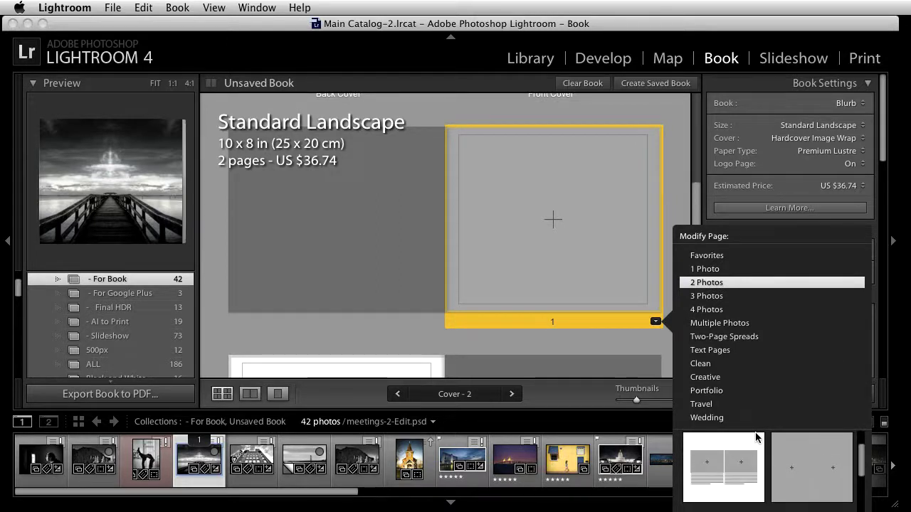
scroll(756, 437, "down", 1)
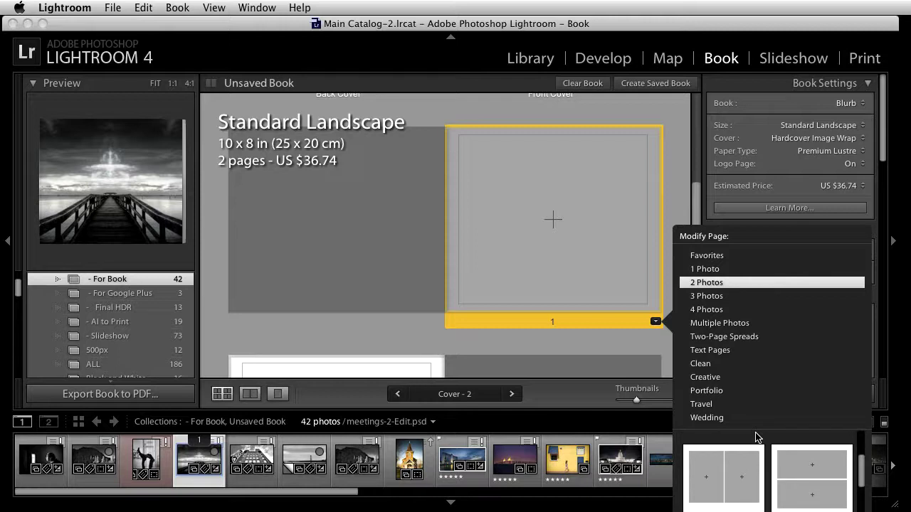
scroll(756, 437, "down", 2)
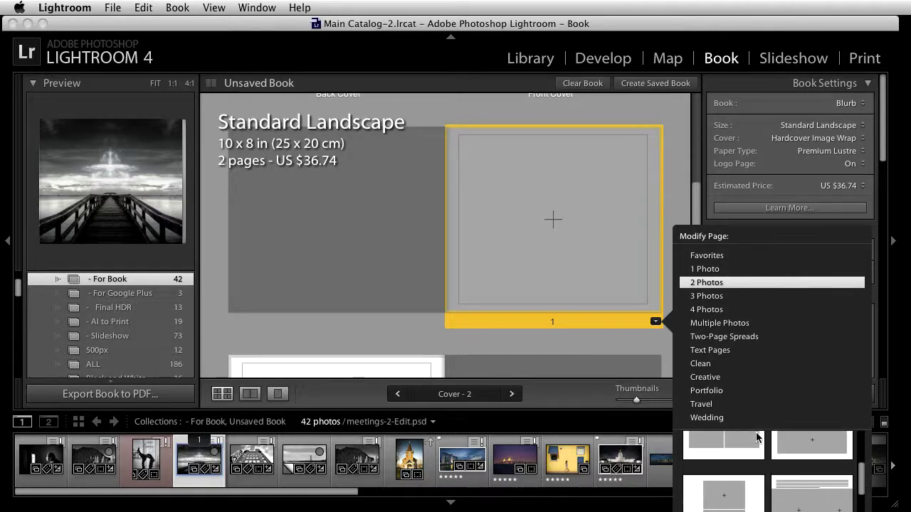
scroll(757, 436, "up", 3)
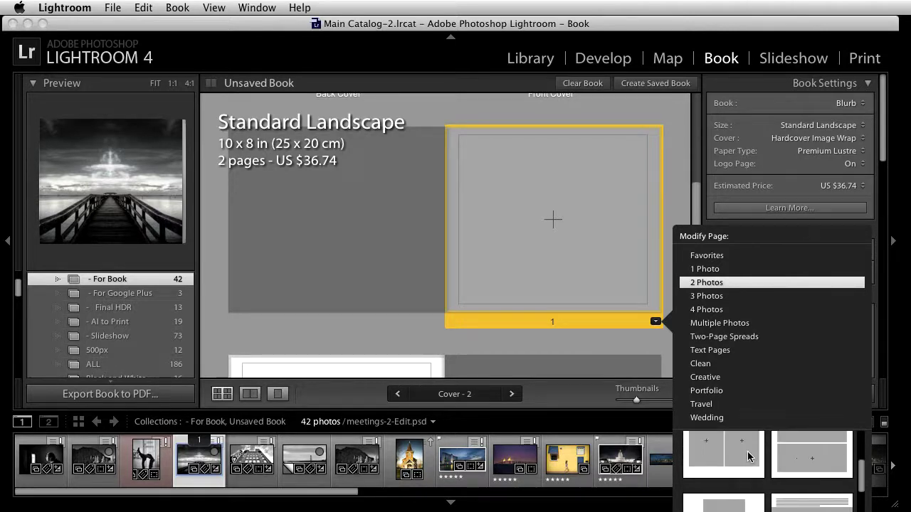
left_click(708, 461)
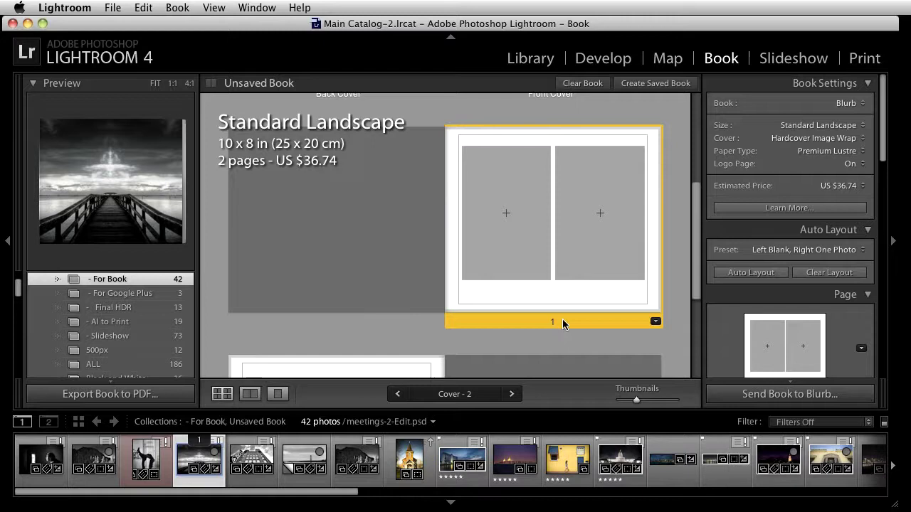
Fill page 1 with the bending dancer photo in the left cell and the church photo in the right cell.
left_click_drag(146, 456, 501, 214)
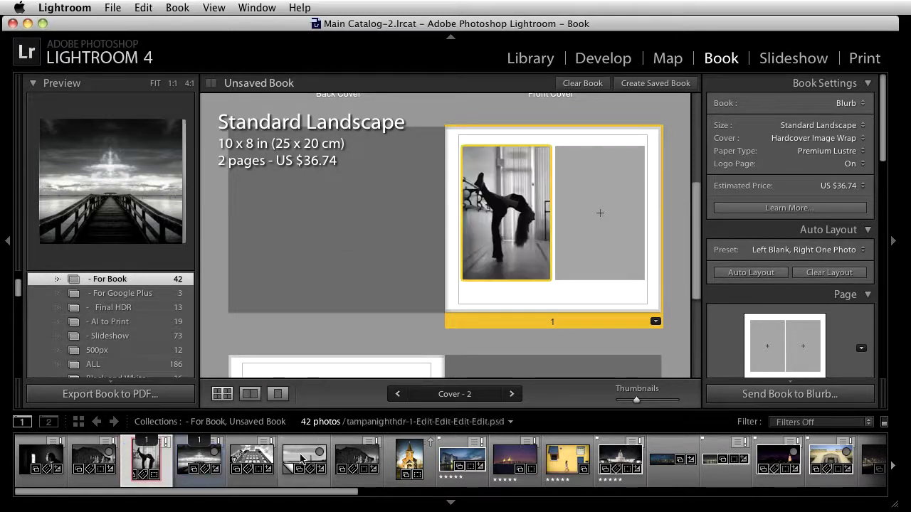
left_click_drag(410, 461, 600, 213)
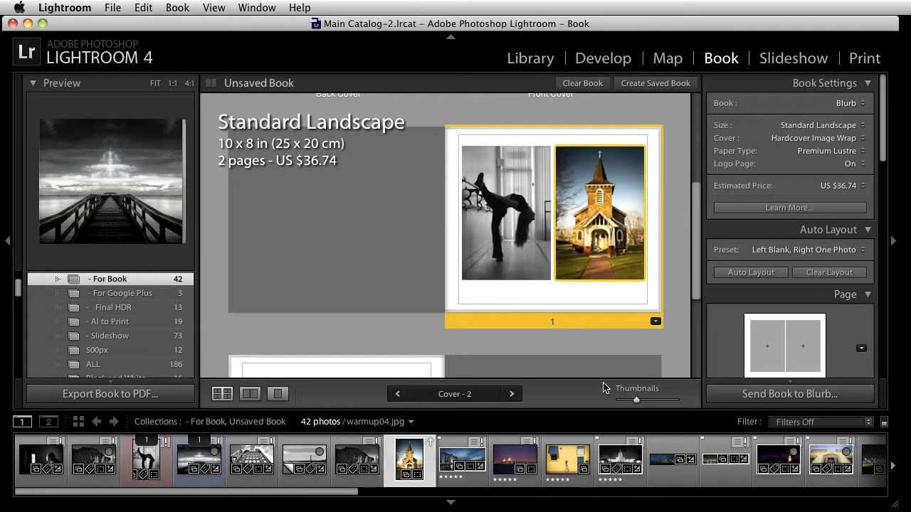
scroll(495, 252, "down", 5)
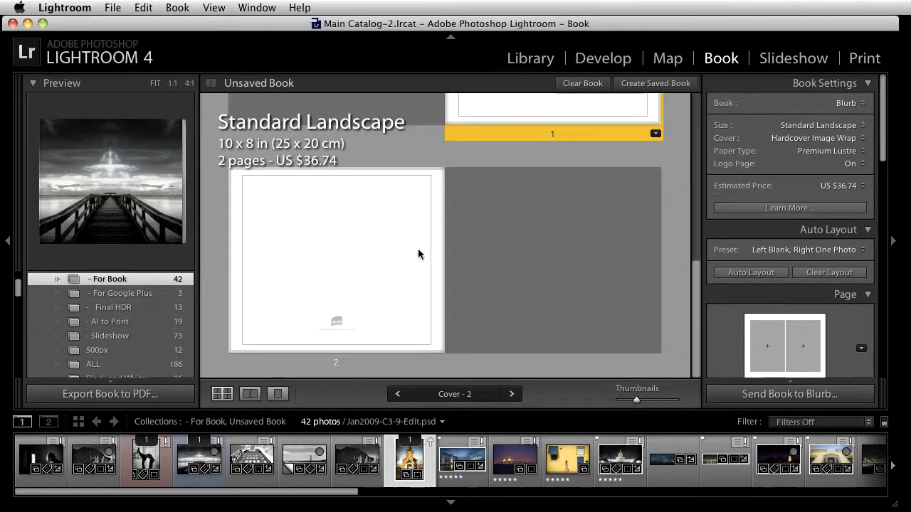
scroll(420, 252, "up", 3)
scroll(423, 256, "up", 2)
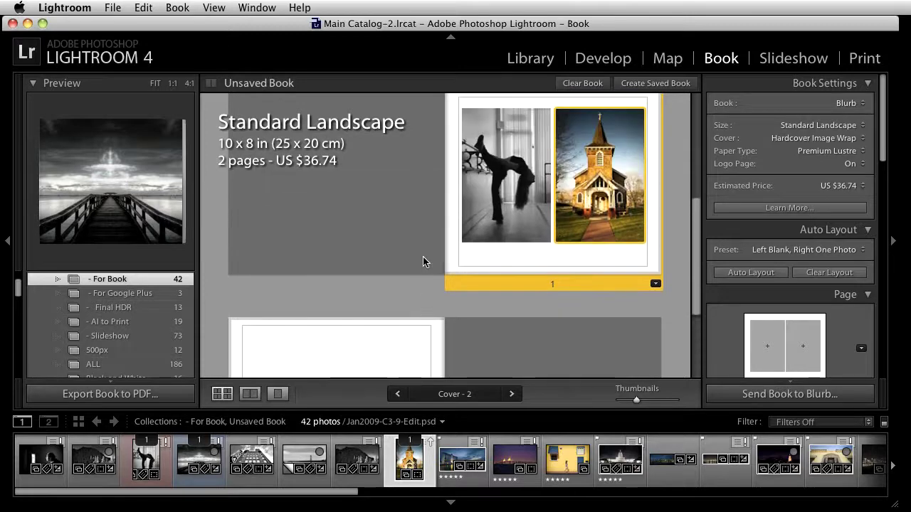
scroll(423, 256, "down", 3)
scroll(422, 257, "up", 3)
scroll(422, 257, "up", 4)
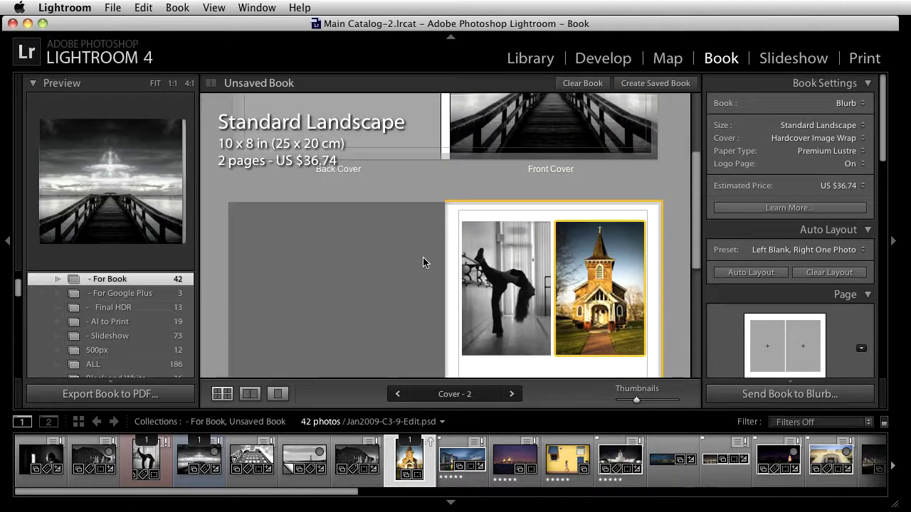
scroll(423, 258, "down", 2)
scroll(424, 259, "down", 4)
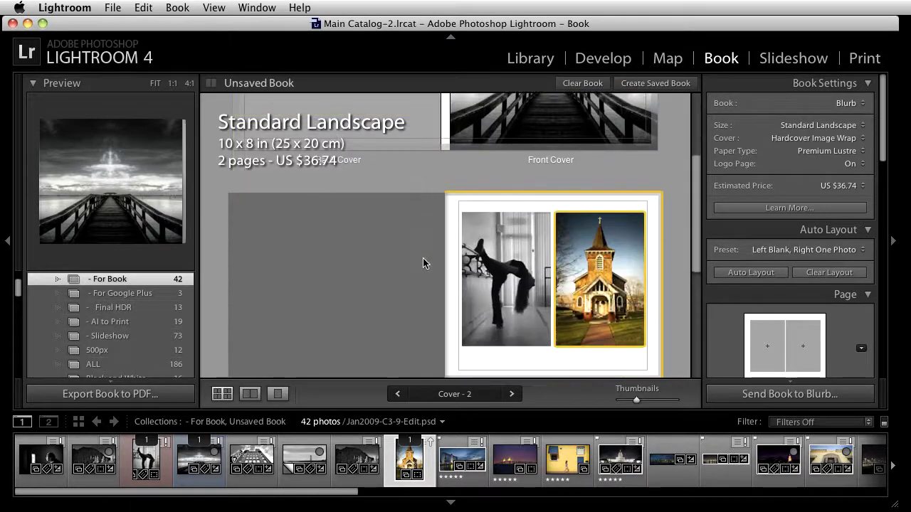
Turn on Solo Mode for the settings sections and review the book sizes and cover types, keeping Standard Landscape and Hardcover Image Wrap.
right_click(792, 84)
left_click(847, 240)
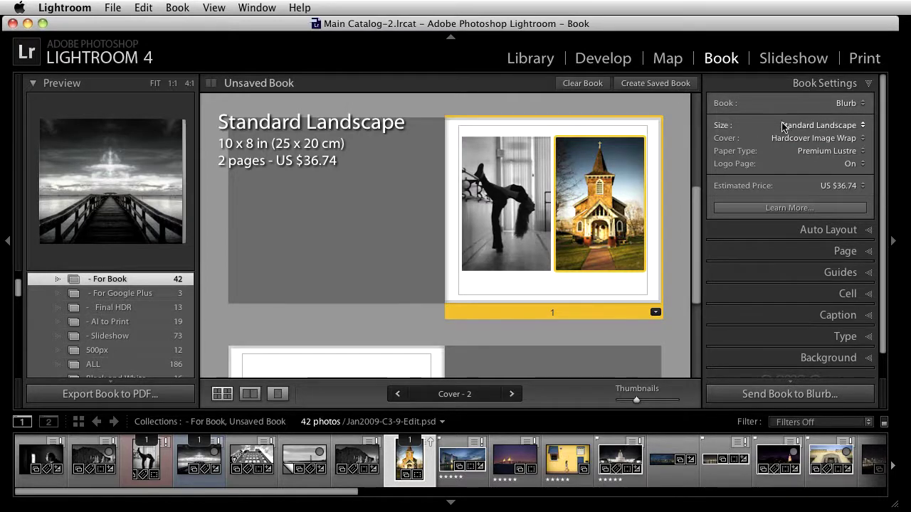
left_click(825, 126)
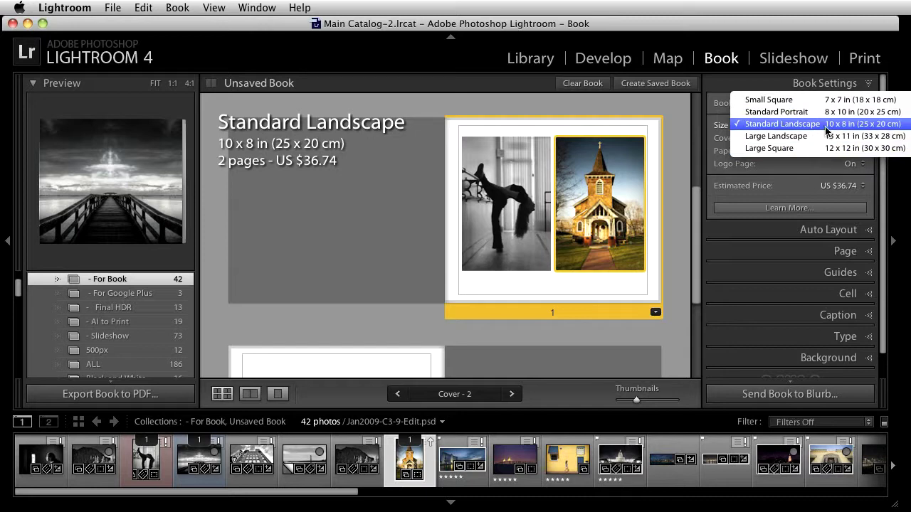
left_click(827, 126)
left_click(795, 142)
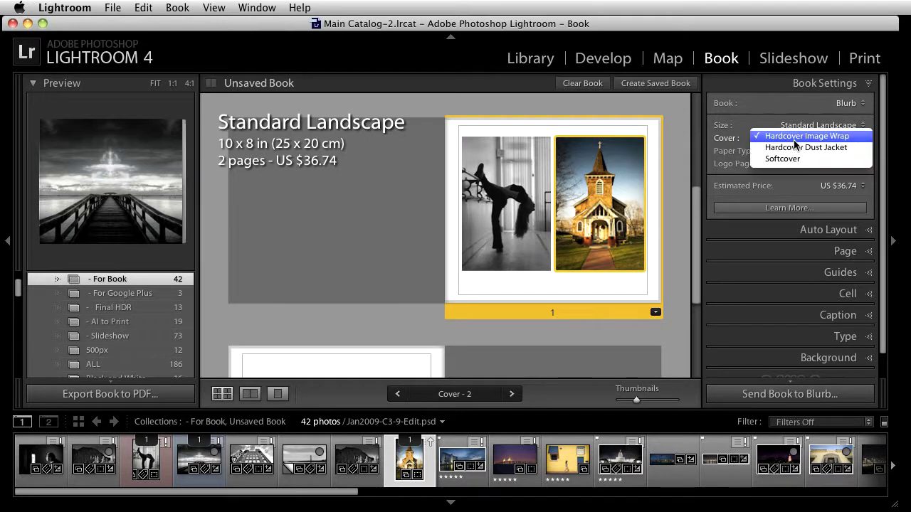
left_click(797, 136)
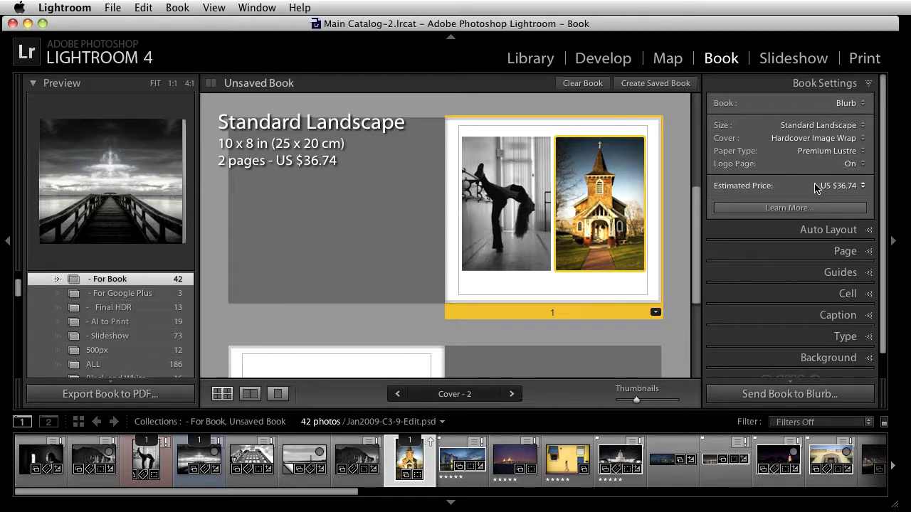
Look over the Auto Layout settings and choose the 4 Photos page layout with a two-by-two grid and white margins.
left_click(838, 84)
left_click(824, 107)
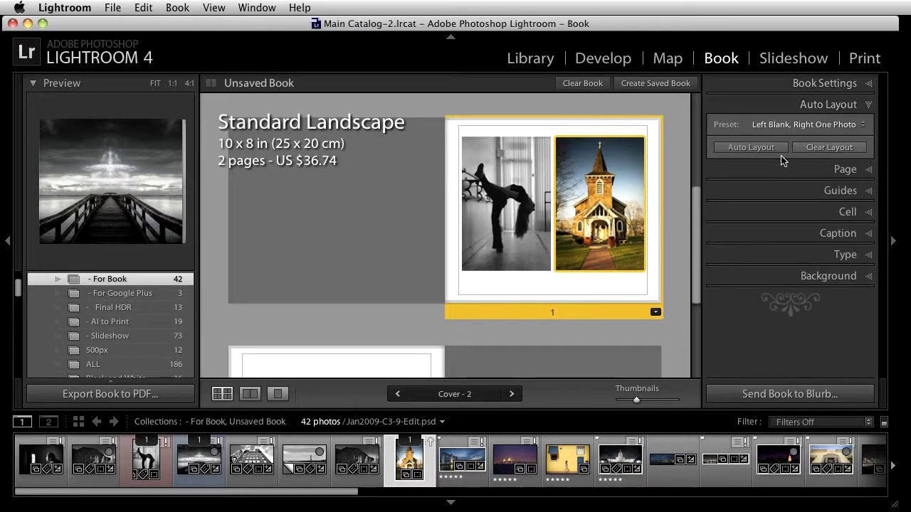
left_click(837, 168)
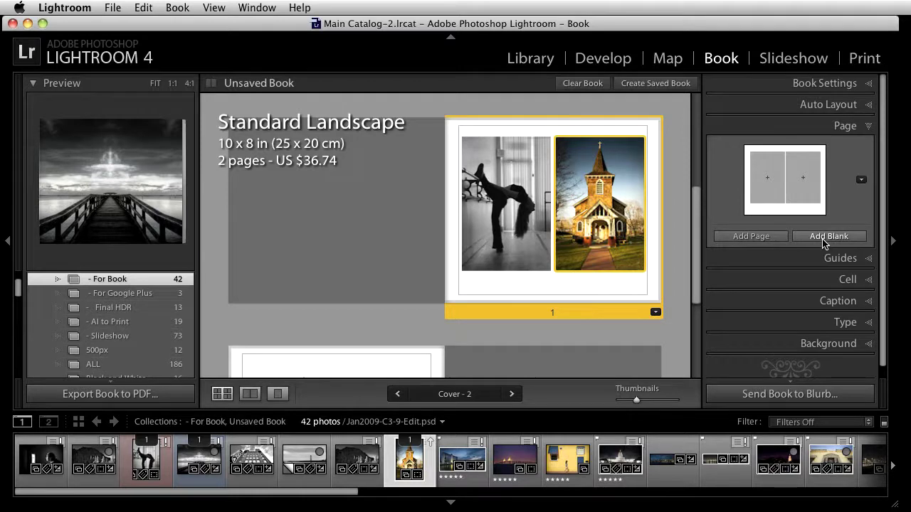
left_click(860, 179)
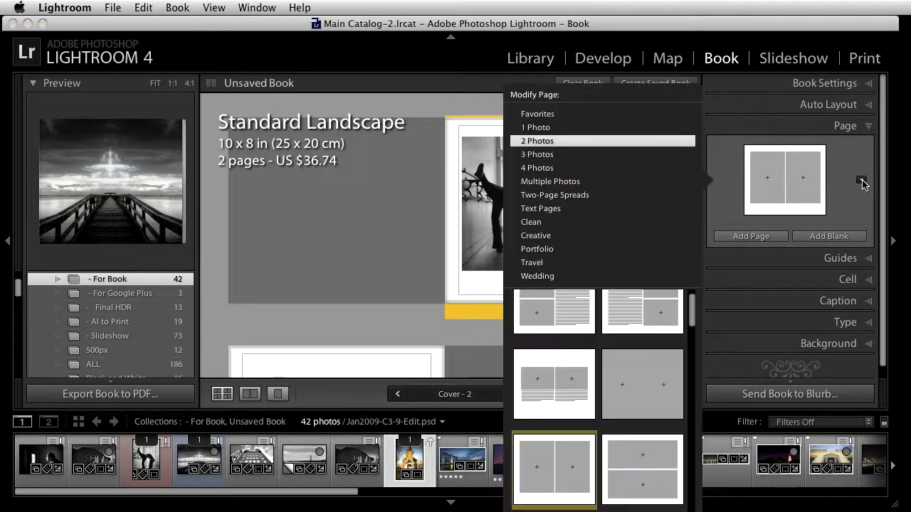
left_click(556, 170)
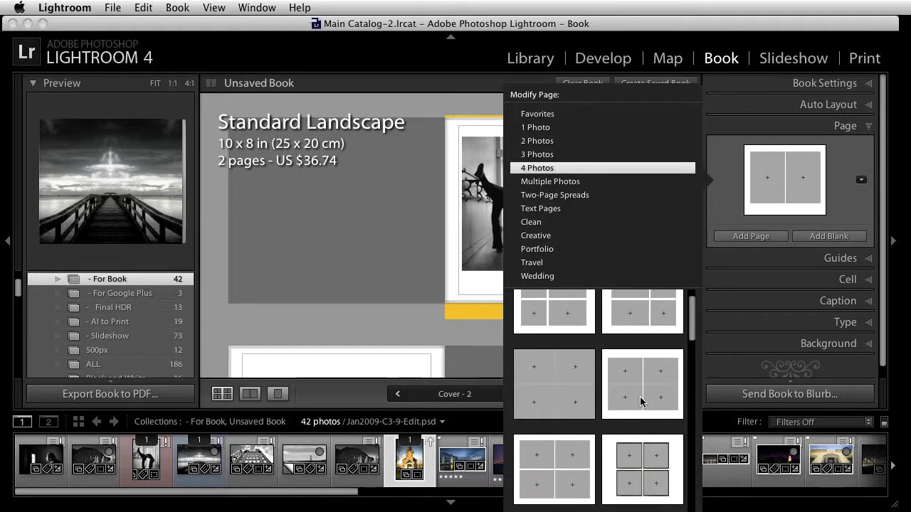
left_click(644, 417)
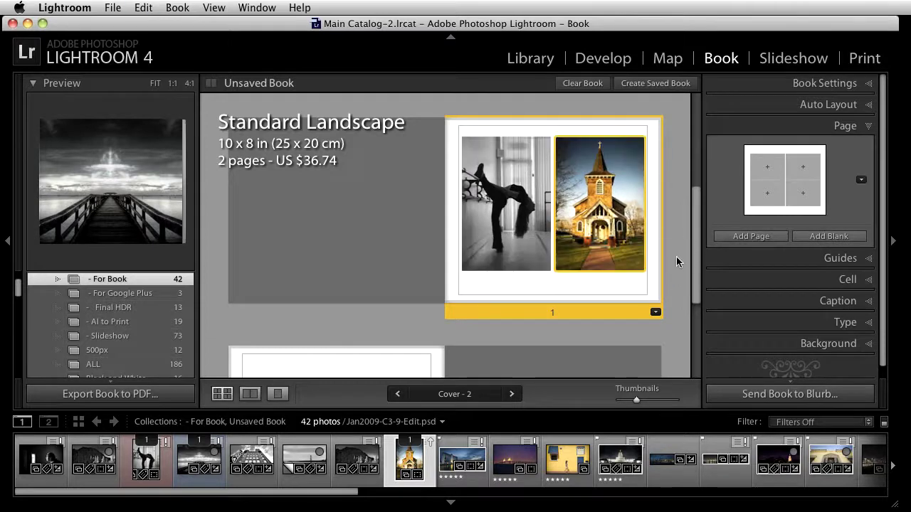
Add blank pages after page 1 so that the book has blank pages 2 through 5.
left_click(828, 238)
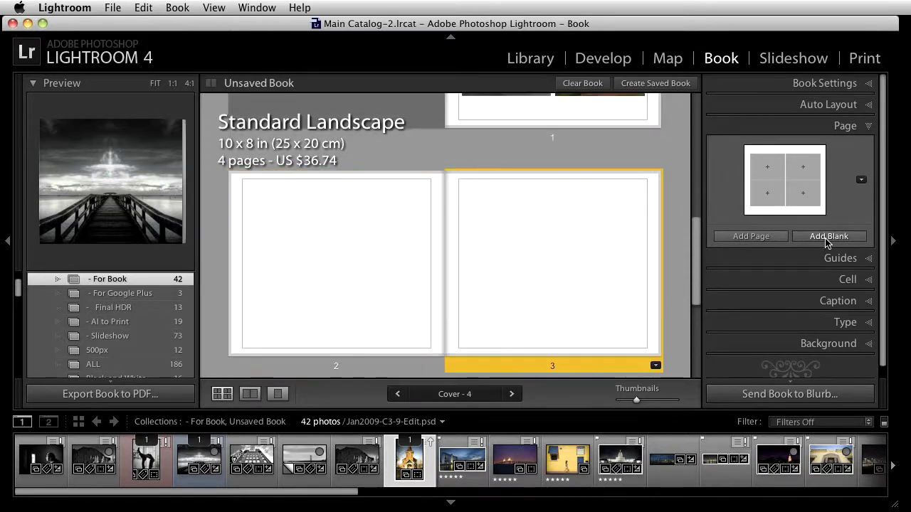
left_click(828, 236)
left_click(827, 236)
Change page 2 to the 1 Photo layout with one large cell surrounded by a white border.
scroll(549, 291, "up", 5)
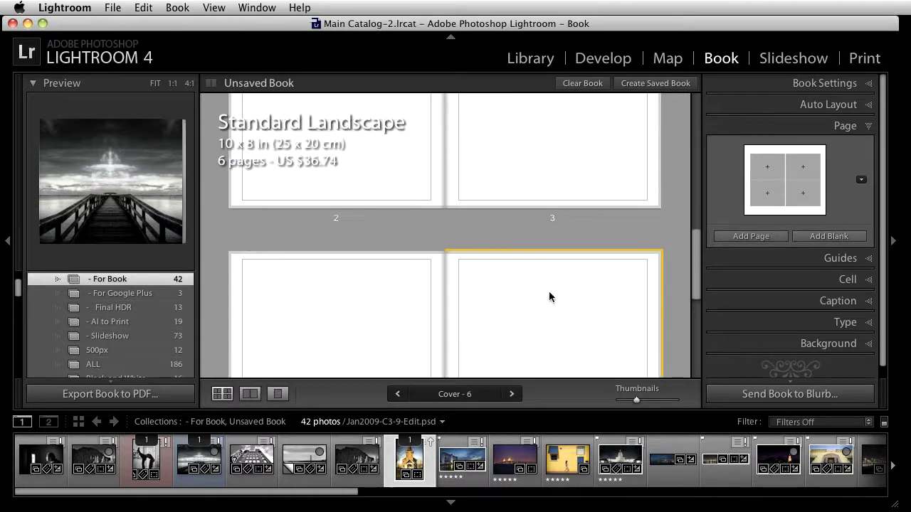
scroll(551, 296, "down", 3)
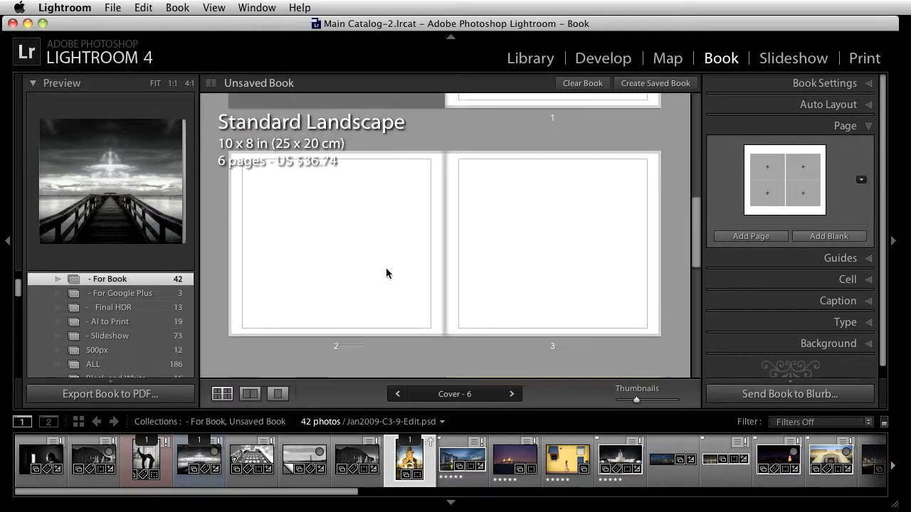
left_click(416, 168)
scroll(429, 214, "down", 2)
scroll(429, 214, "up", 1)
left_click(436, 282)
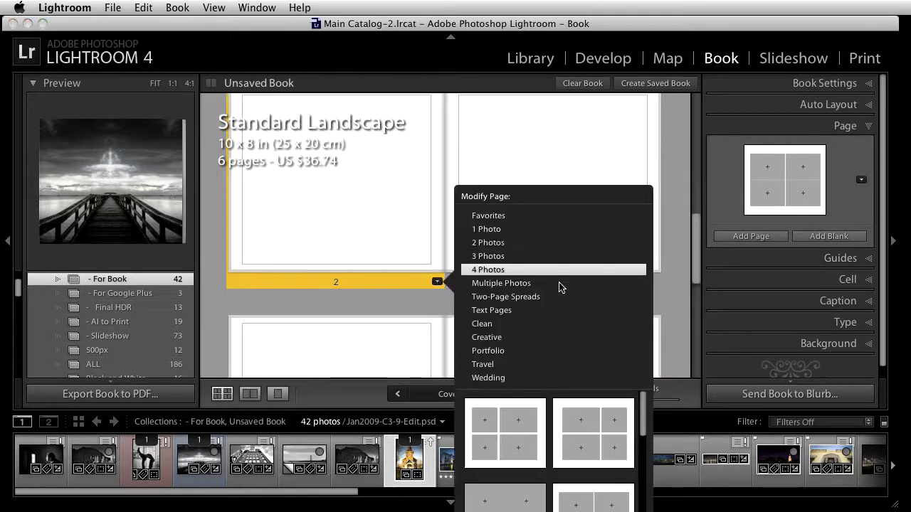
left_click(539, 231)
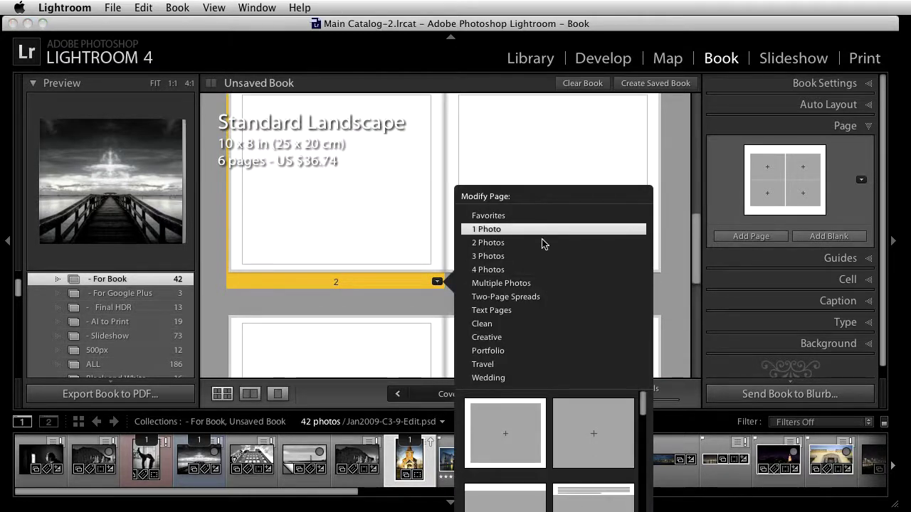
left_click(518, 433)
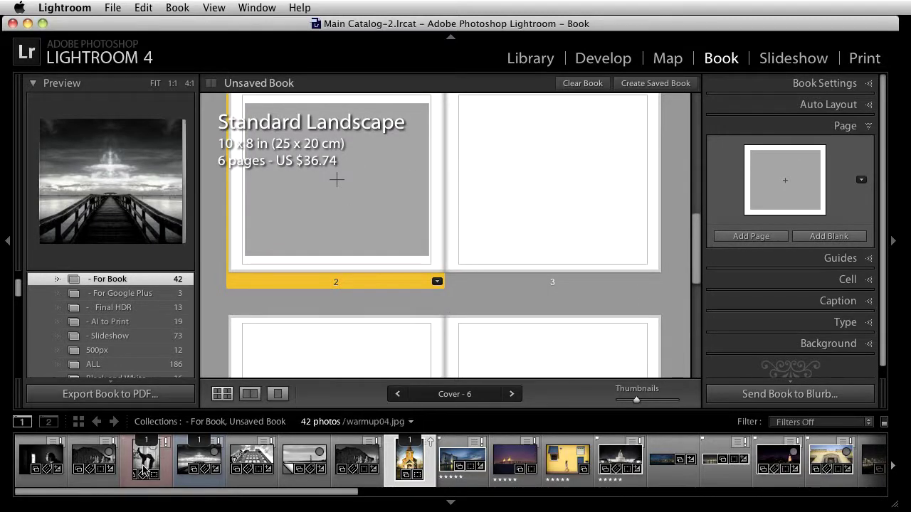
Place the red rock formation photo on page 2 and the colorful kayaks photo on page 3.
left_click_drag(335, 496, 632, 499)
left_click_drag(594, 459, 364, 240)
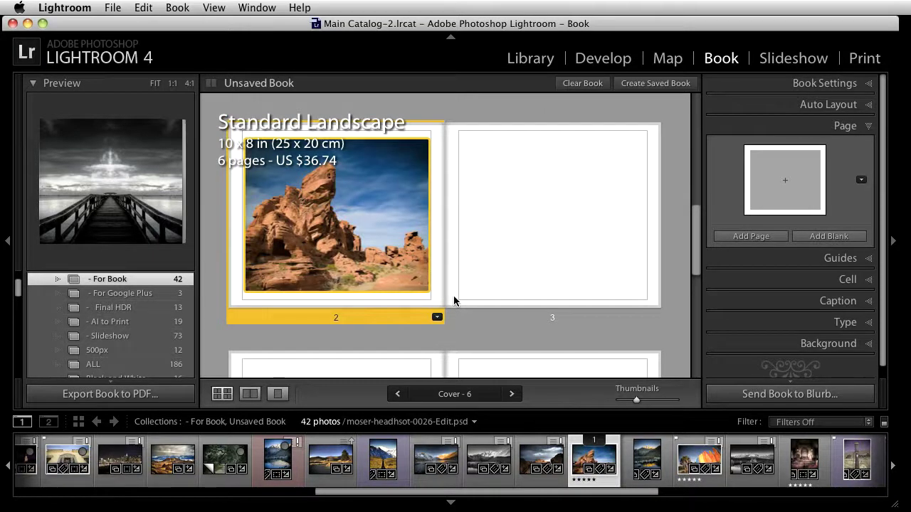
left_click_drag(700, 459, 541, 206)
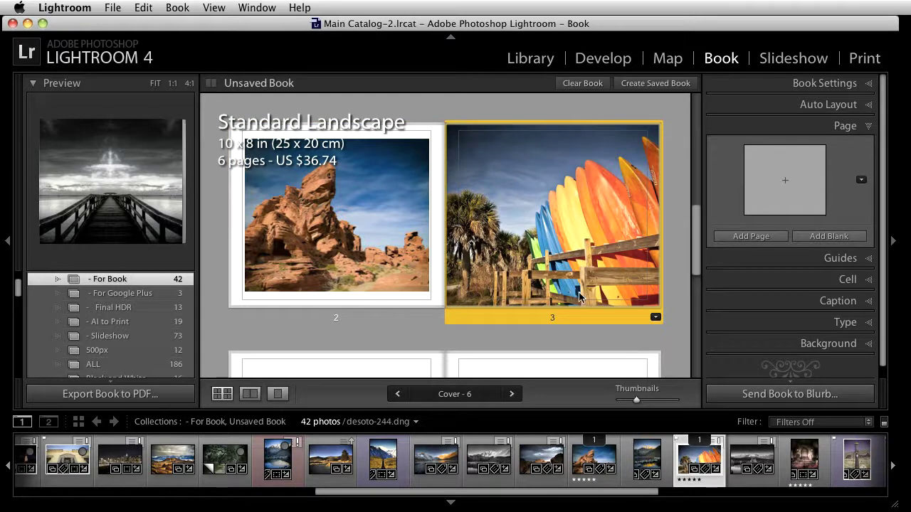
Change page 3 to the 1 Photo layout with a full-width photo cell above a text area.
left_click(656, 317)
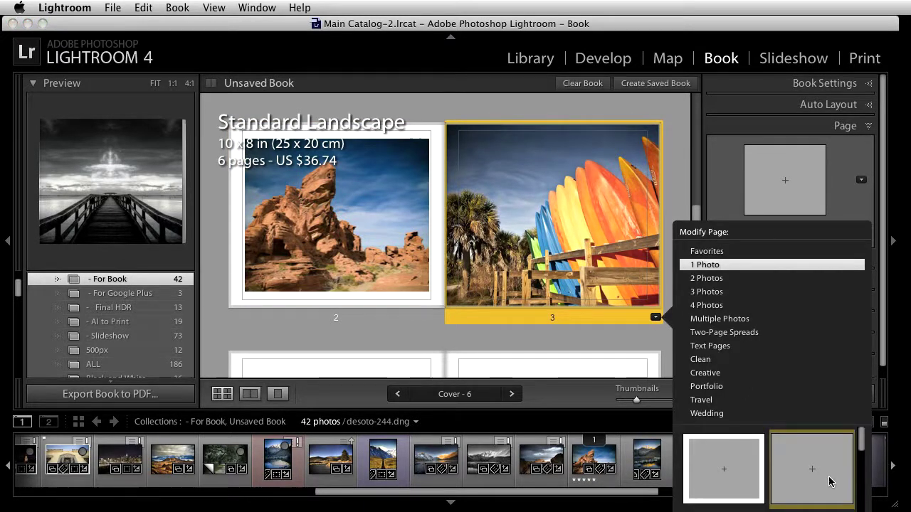
scroll(825, 475, "down", 3)
left_click(758, 471)
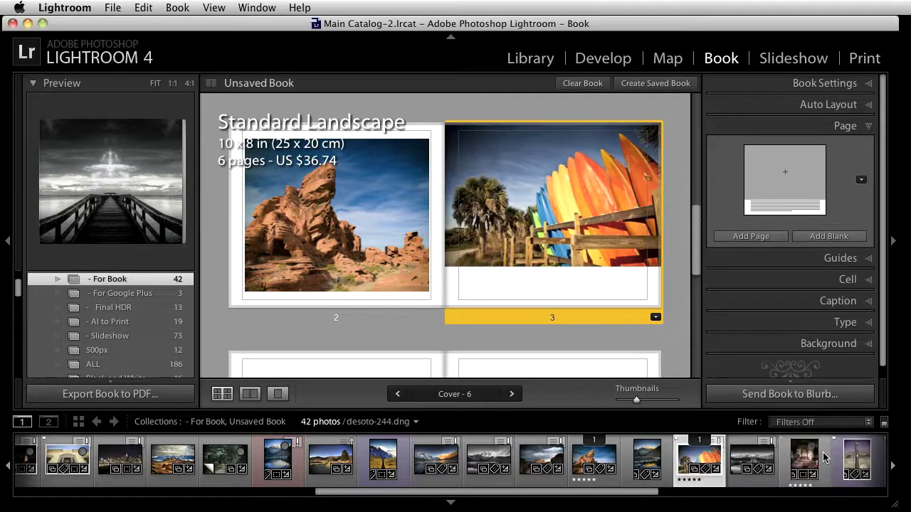
Select the text cell beneath the kayaks photo on page 3 and review the Type settings and the Guides options.
left_click(511, 288)
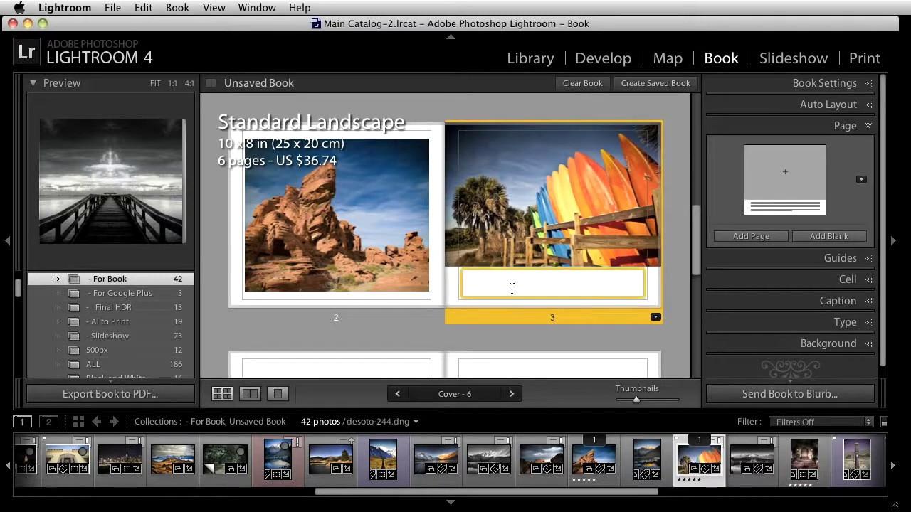
left_click(844, 127)
left_click(847, 211)
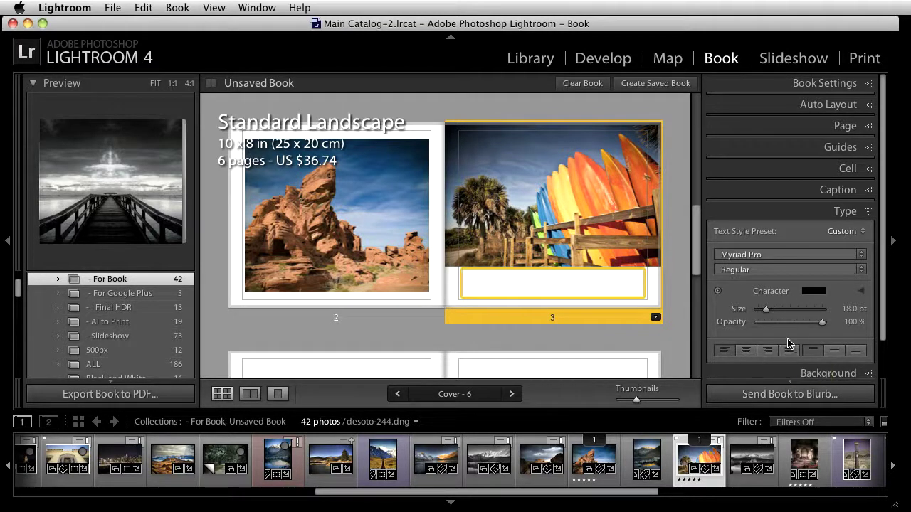
left_click(861, 215)
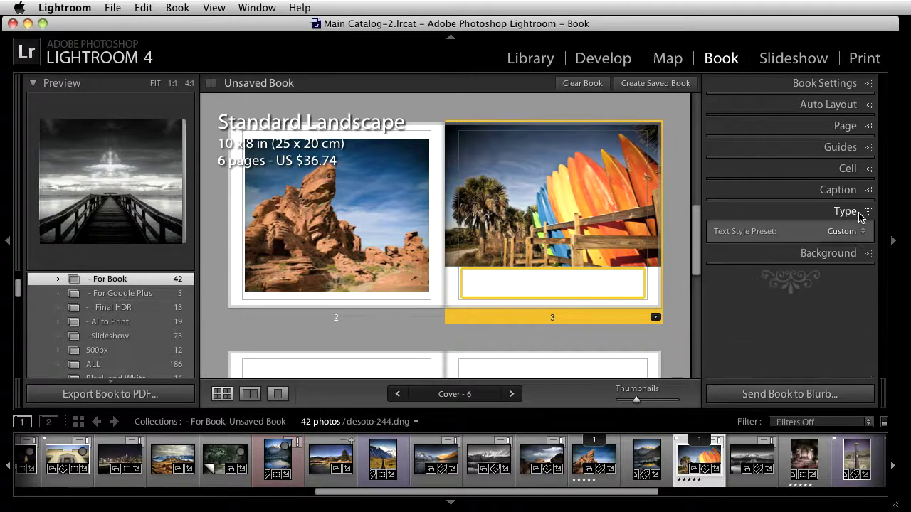
left_click(840, 147)
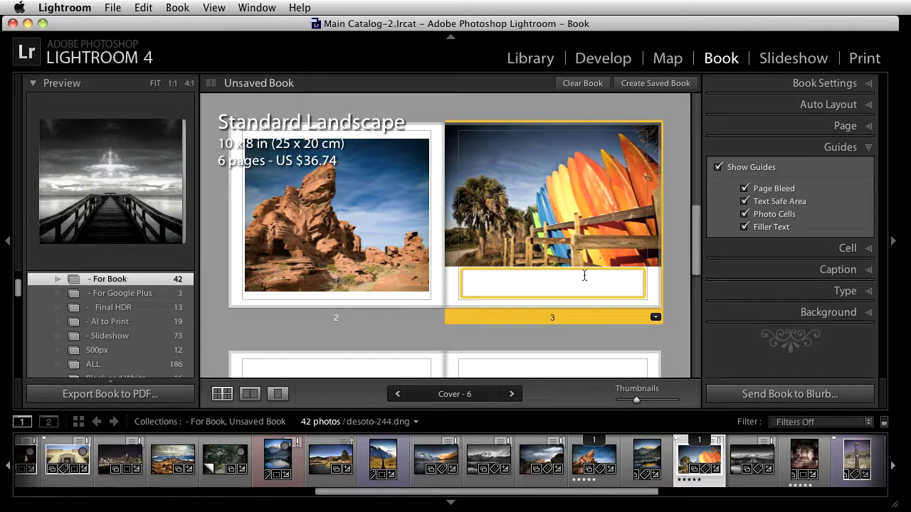
Change page 4 to the Two-Page Spreads layout with one wide bordered cell and an empty white area beside it on page 5.
scroll(598, 277, "down", 3)
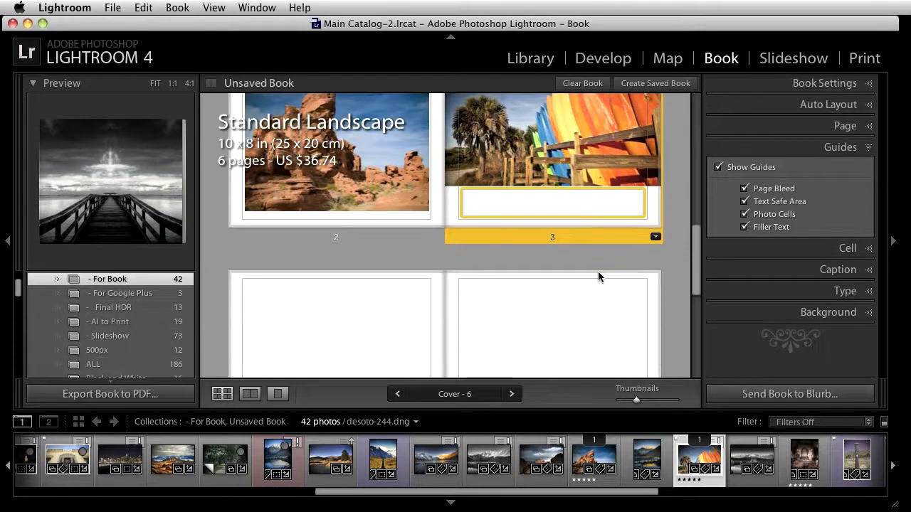
scroll(598, 277, "down", 5)
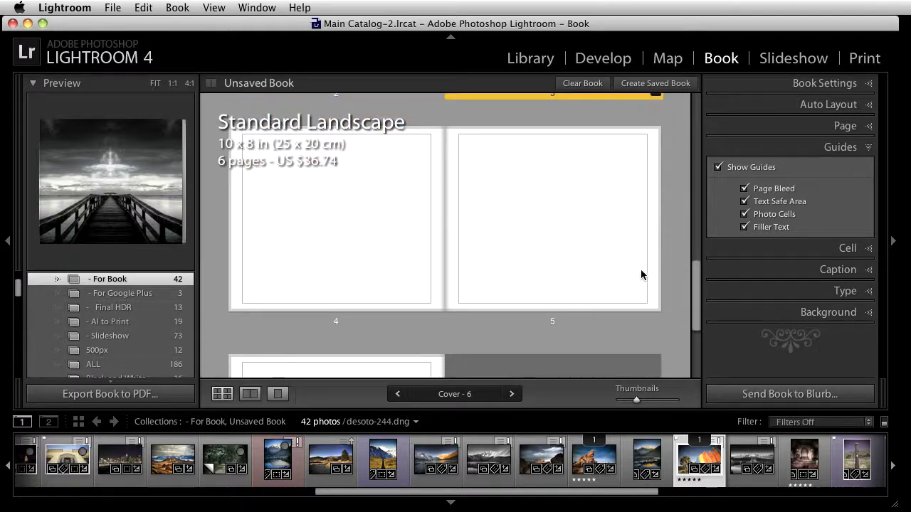
left_click(409, 285)
left_click(437, 321)
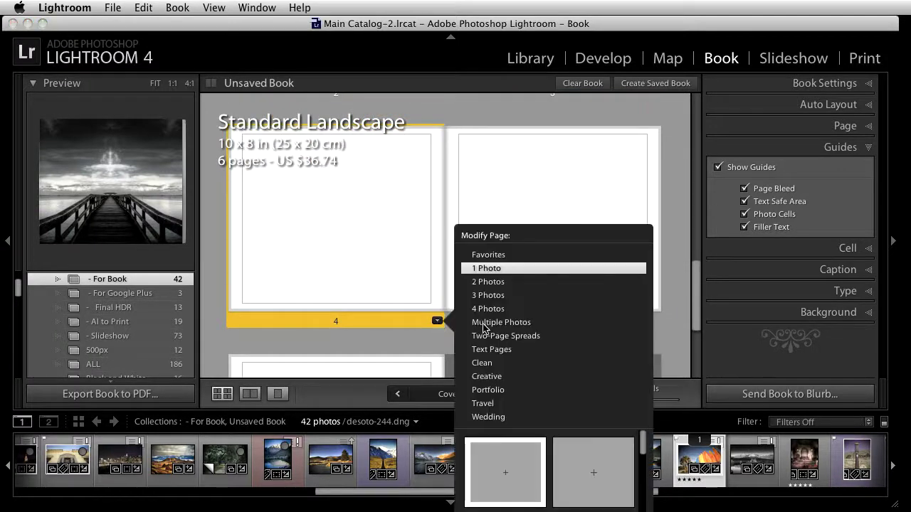
left_click(503, 338)
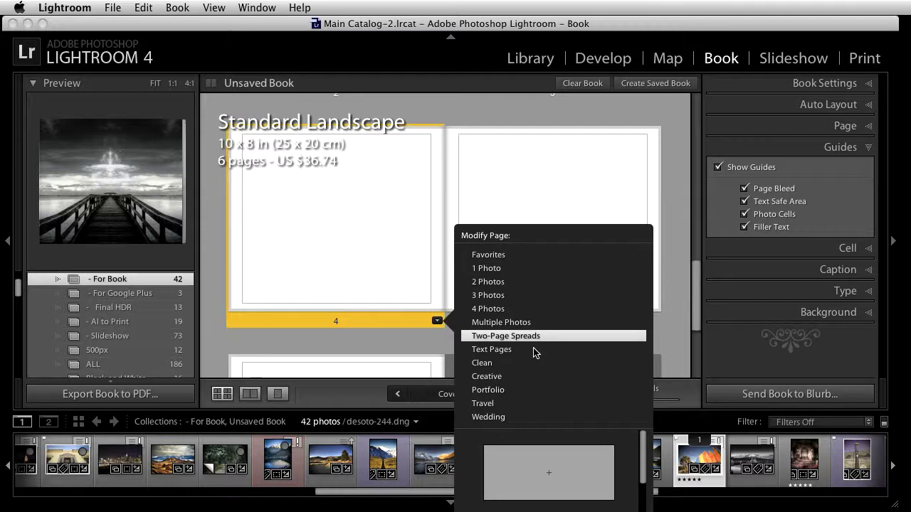
scroll(589, 491, "down", 2)
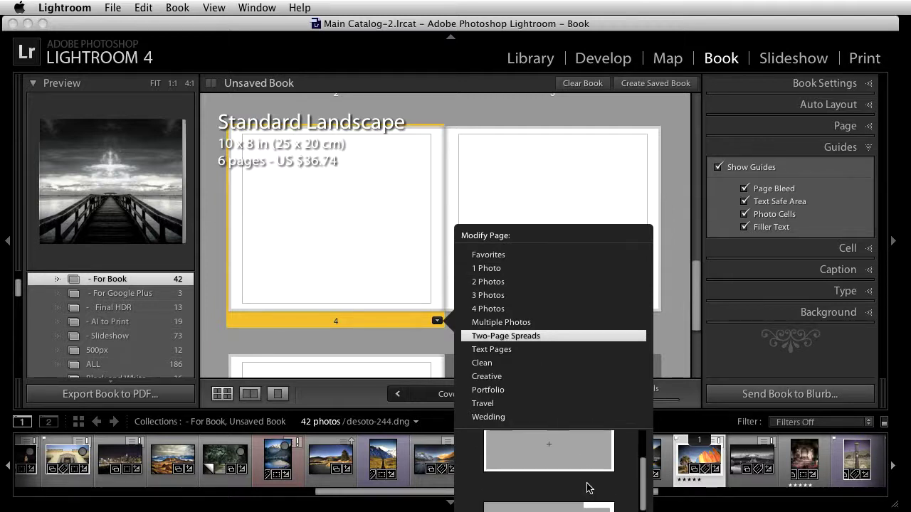
scroll(589, 488, "down", 1)
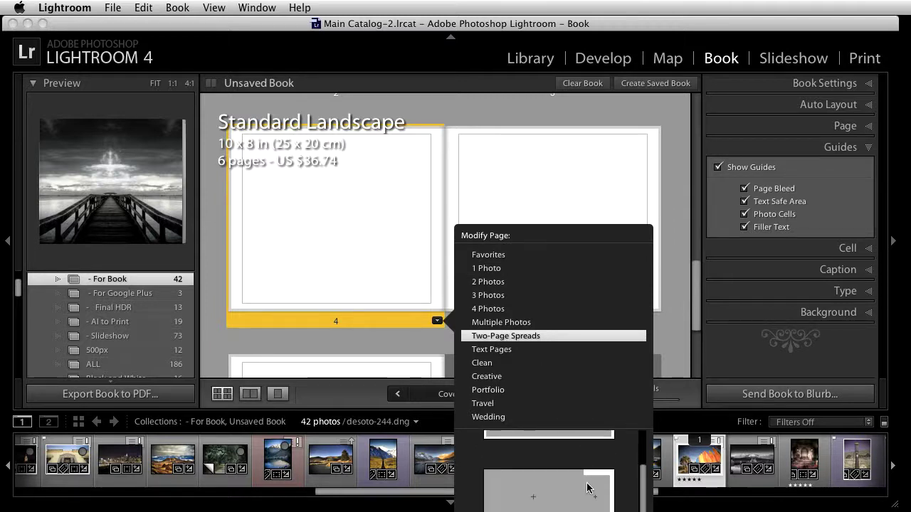
scroll(588, 487, "down", 2)
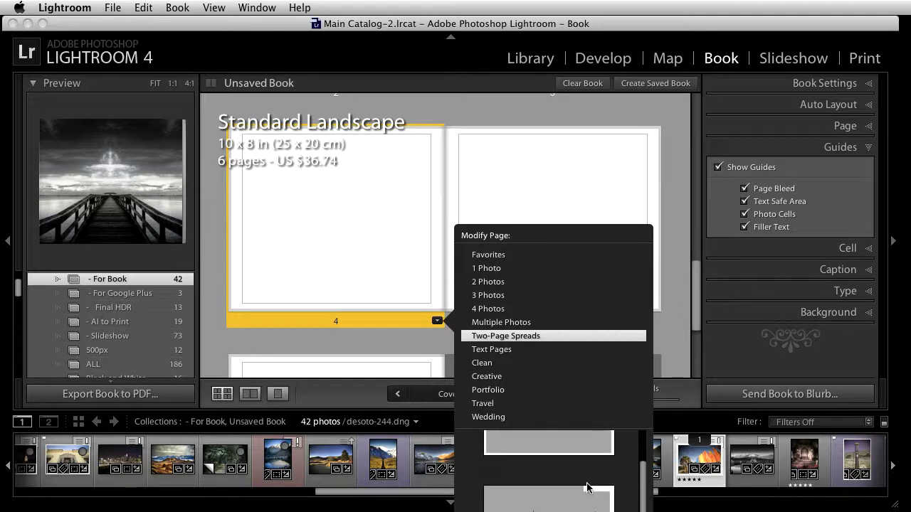
scroll(588, 488, "down", 2)
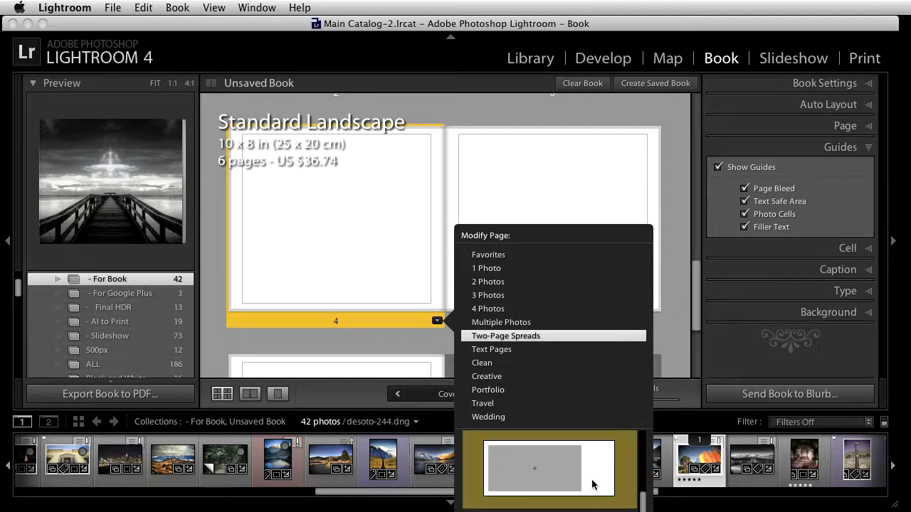
left_click(592, 485)
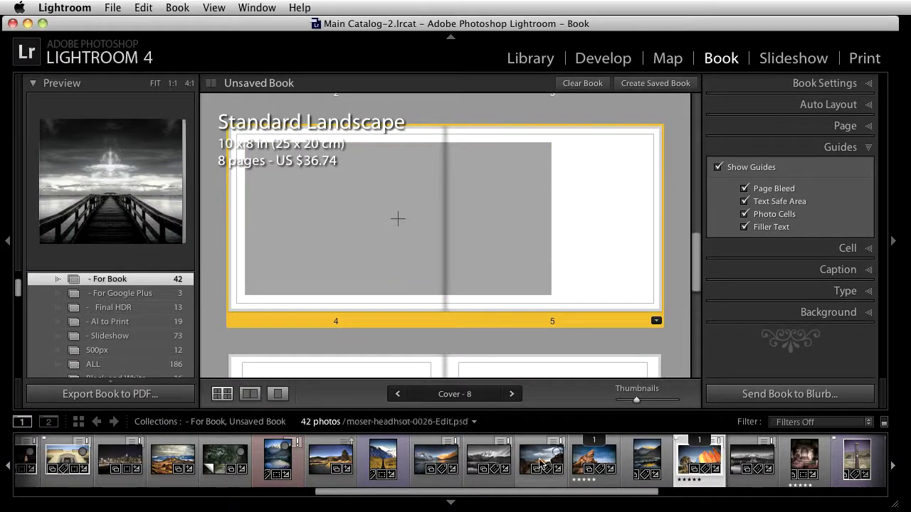
Place the New York night skyline panorama in the wide cell on pages 4-5 and set its zoom to 34%.
left_click_drag(446, 496, 311, 496)
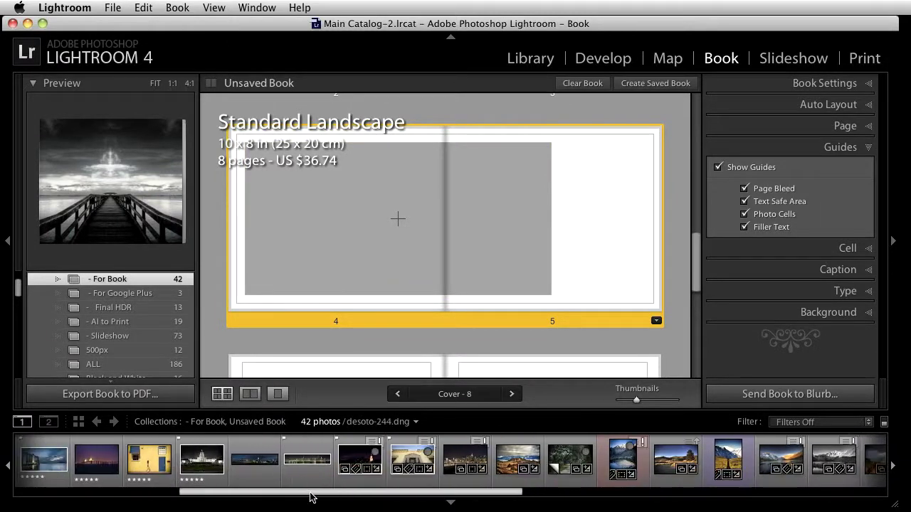
mouse_move(313, 447)
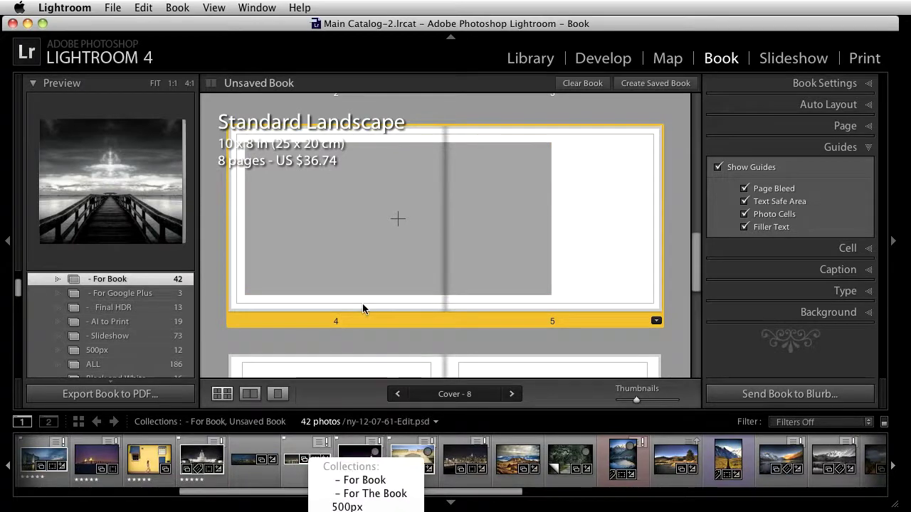
left_click_drag(292, 464, 338, 235)
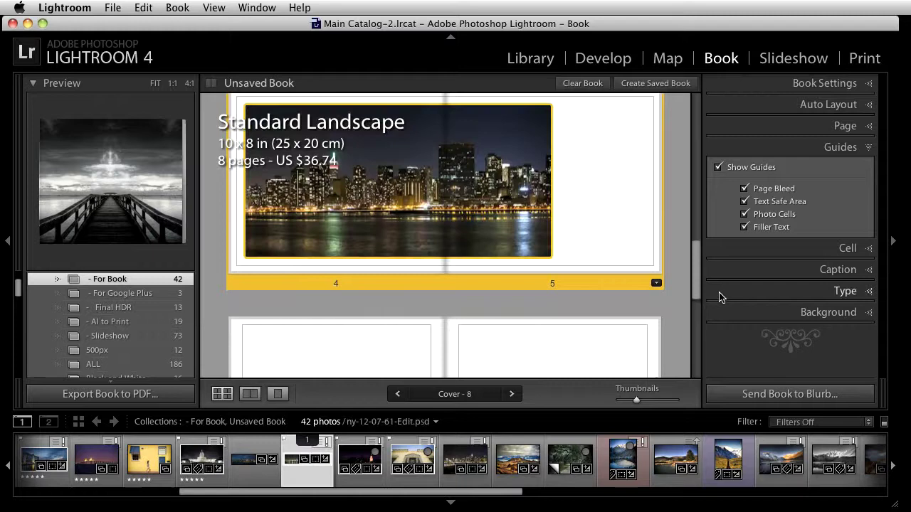
left_click(498, 225)
mouse_move(375, 106)
left_mouse_down()
mouse_move(383, 107)
mouse_move(366, 107)
mouse_move(387, 110)
mouse_move(380, 108)
left_mouse_up()
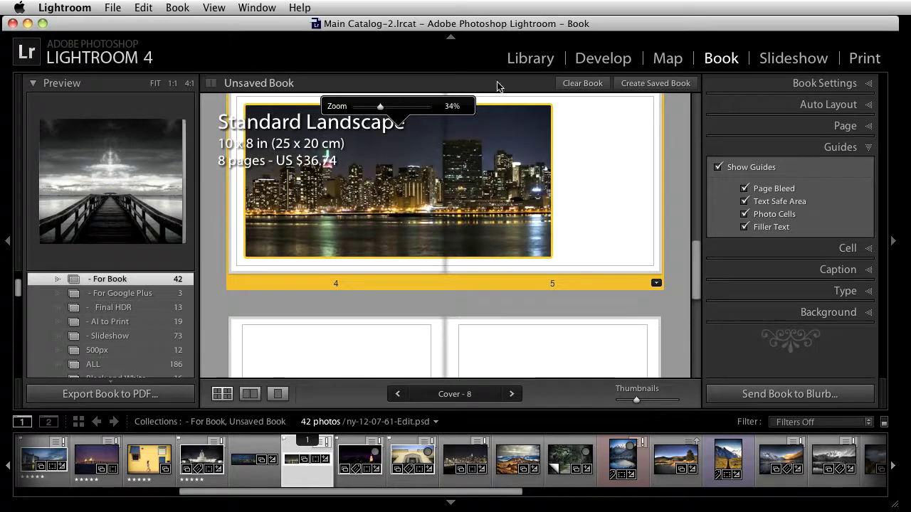
Change pages 4-5 to the full-bleed Two-Page Spreads layout and shift the skyline photo sideways within the spread.
left_click(652, 285)
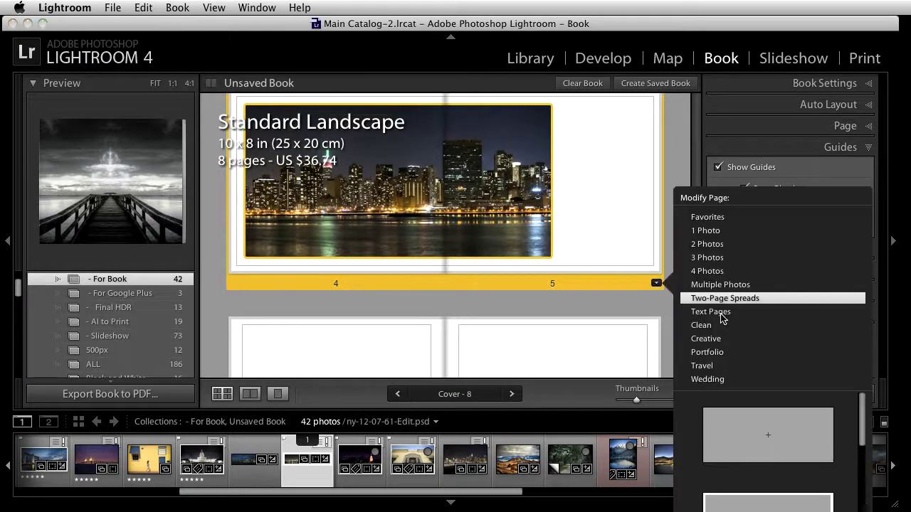
left_click(734, 455)
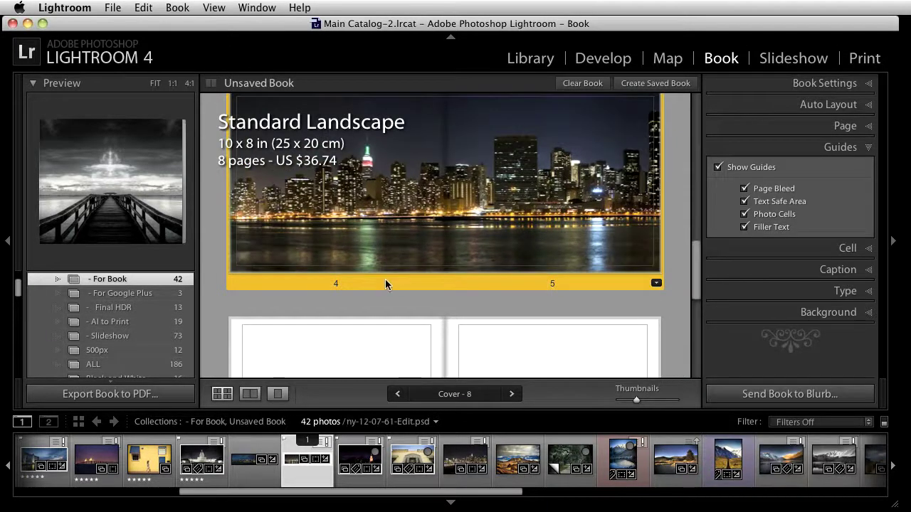
scroll(465, 274, "up", 2)
left_click_drag(465, 273, 620, 264)
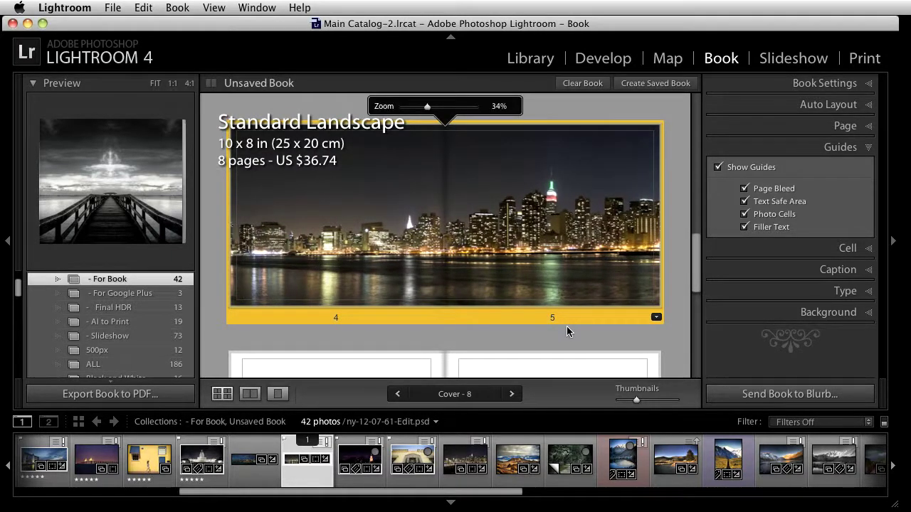
Review the Page Bleed and Photo Cells guides and the Cell, Caption, Type and Background settings.
scroll(567, 327, "down", 5)
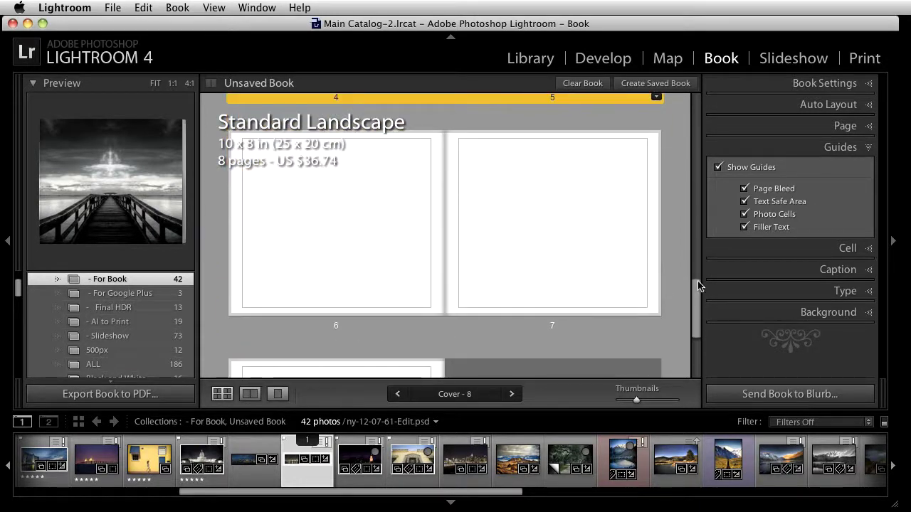
left_click(770, 192)
left_click(770, 191)
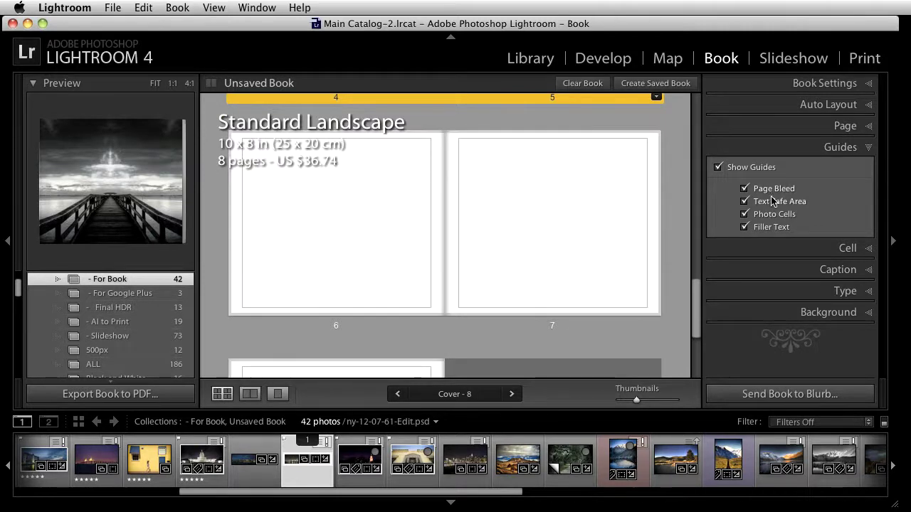
left_click(774, 214)
left_click(774, 215)
left_click(775, 215)
left_click(842, 147)
left_click(846, 171)
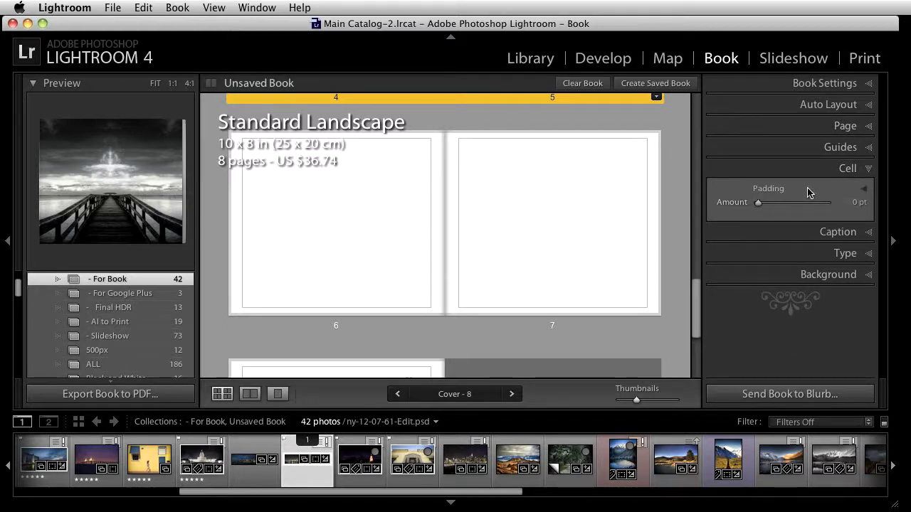
left_click(830, 170)
left_click(826, 189)
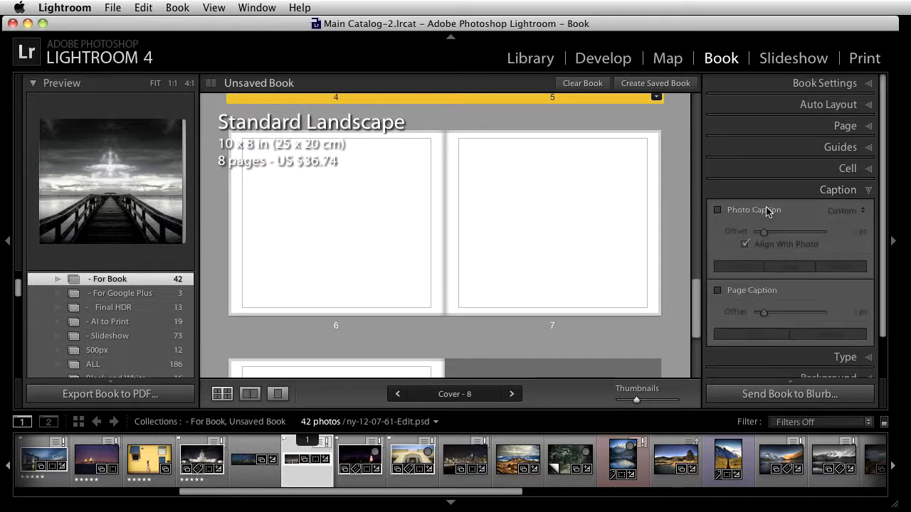
left_click(819, 190)
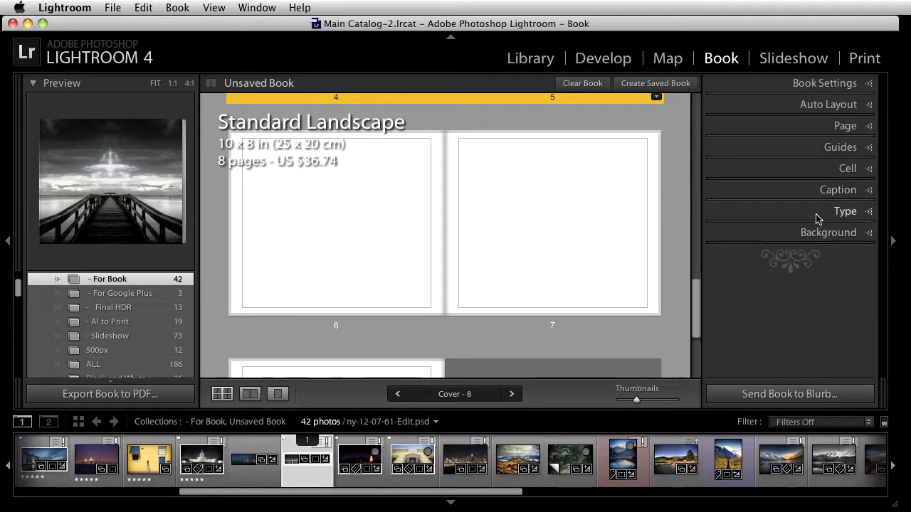
left_click(817, 217)
left_click(816, 214)
left_click(818, 235)
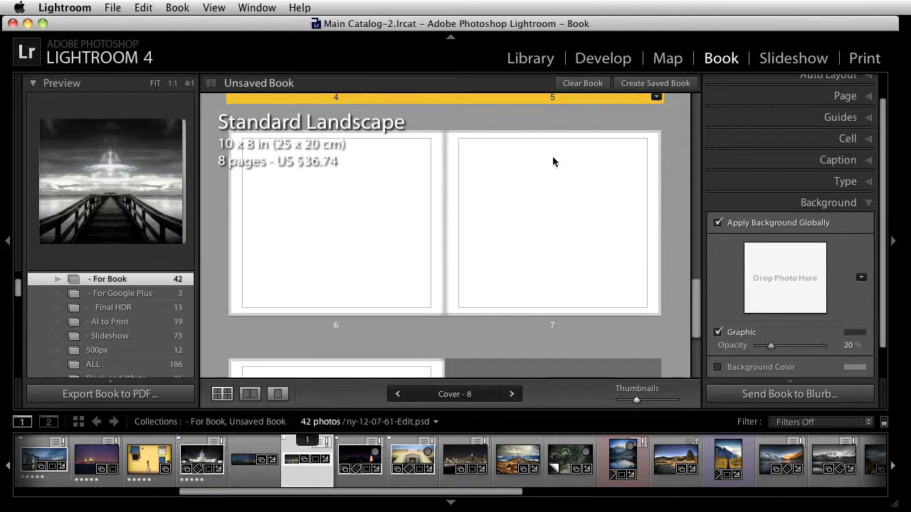
Change blank page 6 to the 1 Photo layout with a white border around the photo cell.
left_click(391, 241)
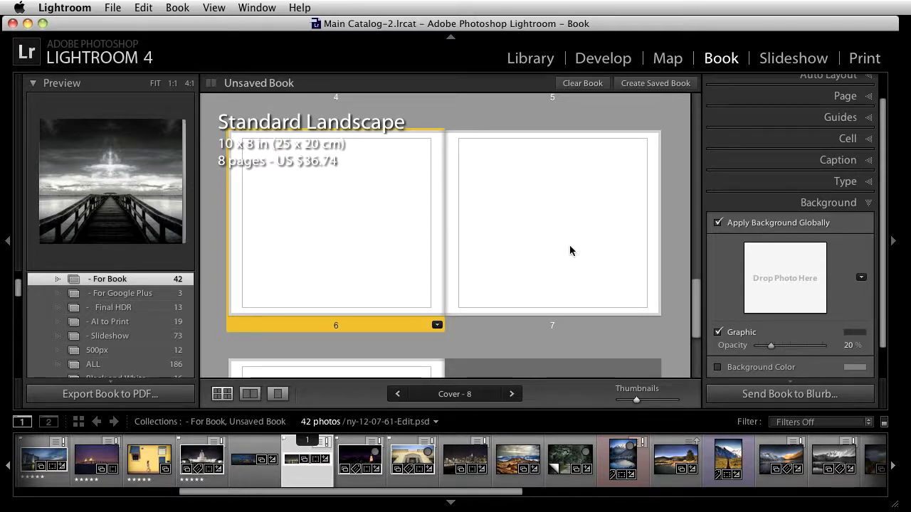
left_click(437, 325)
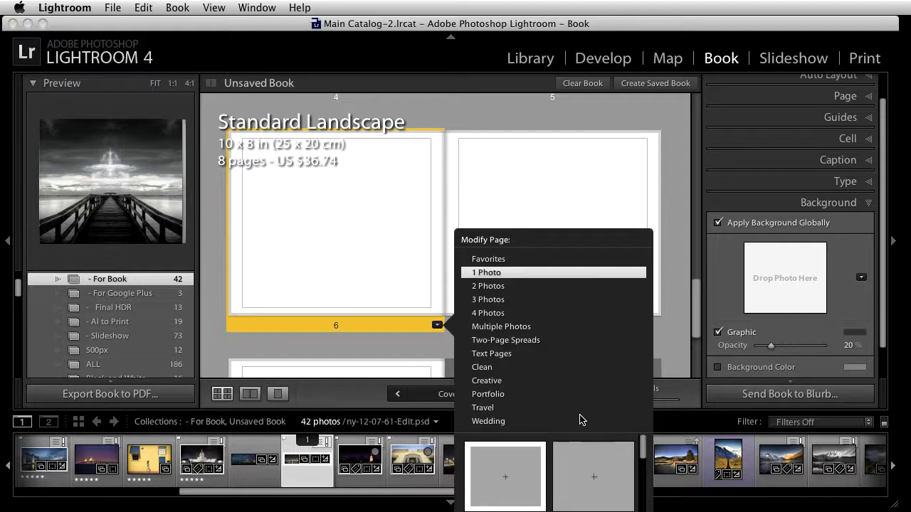
left_click(523, 466)
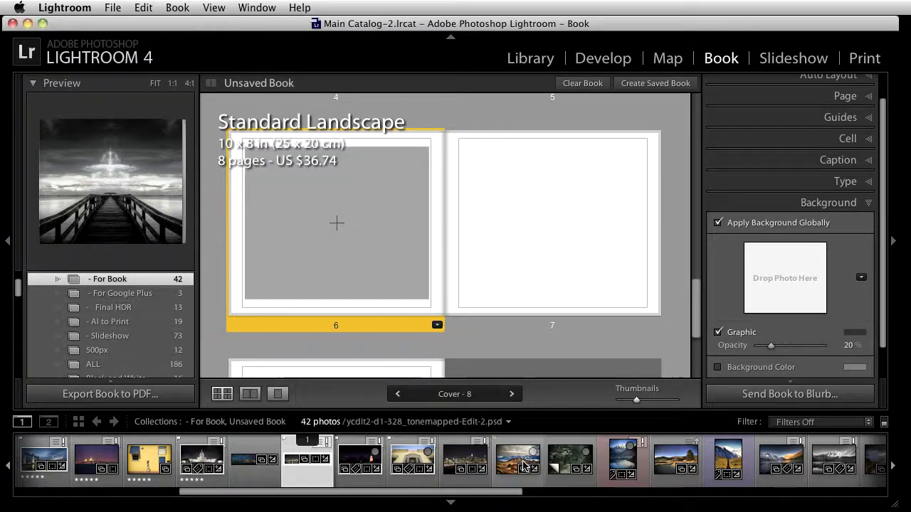
Place the Austin capitol building photo on page 6 and add even padding on all sides of its cell.
left_click_drag(192, 457, 350, 239)
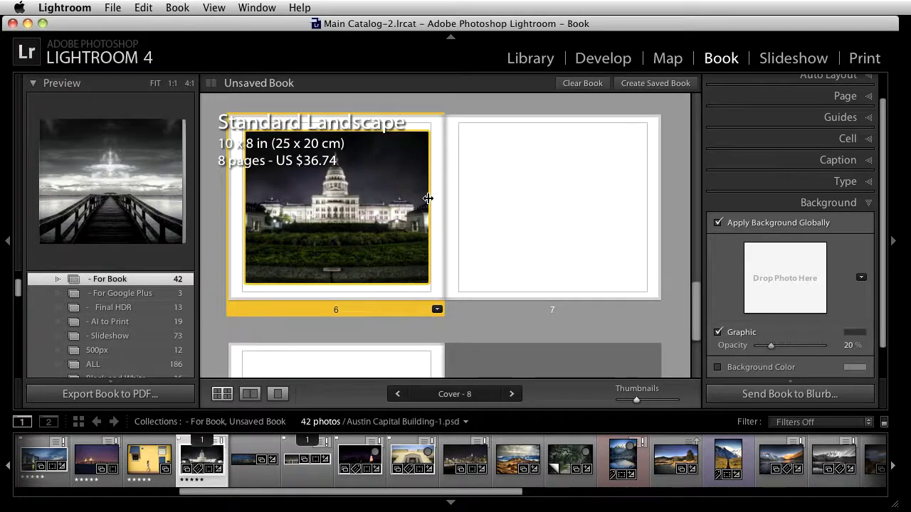
left_click_drag(428, 198, 406, 206)
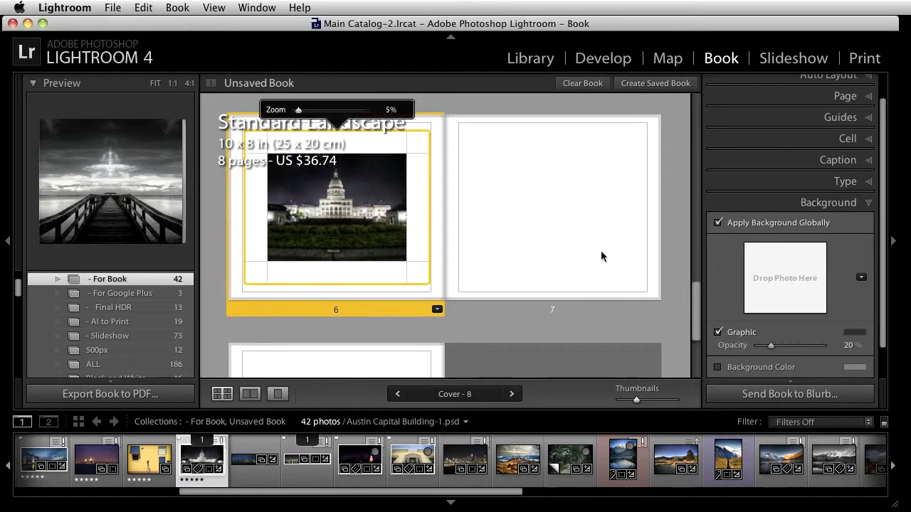
scroll(424, 264, "up", 2)
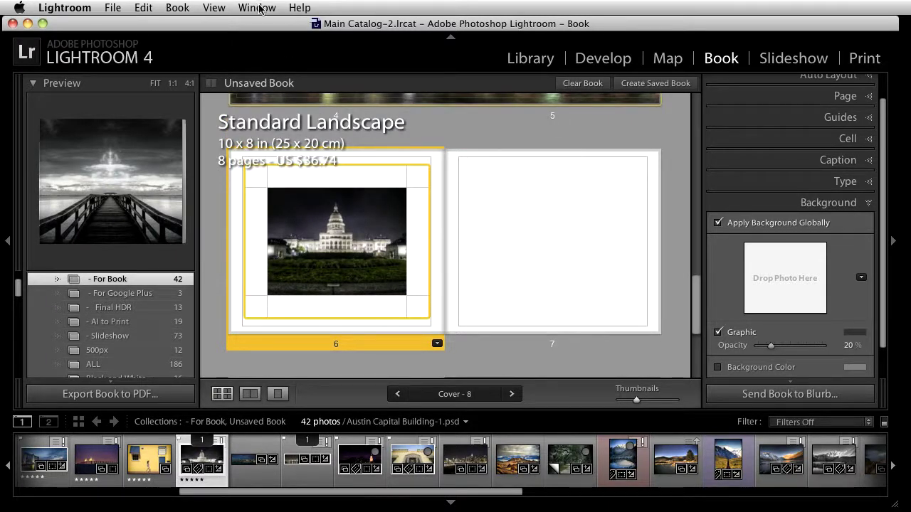
Show pages 6-7 in spread view and set the capitol photo as page 6's background, with Apply Background Globally turned off.
left_click(219, 7)
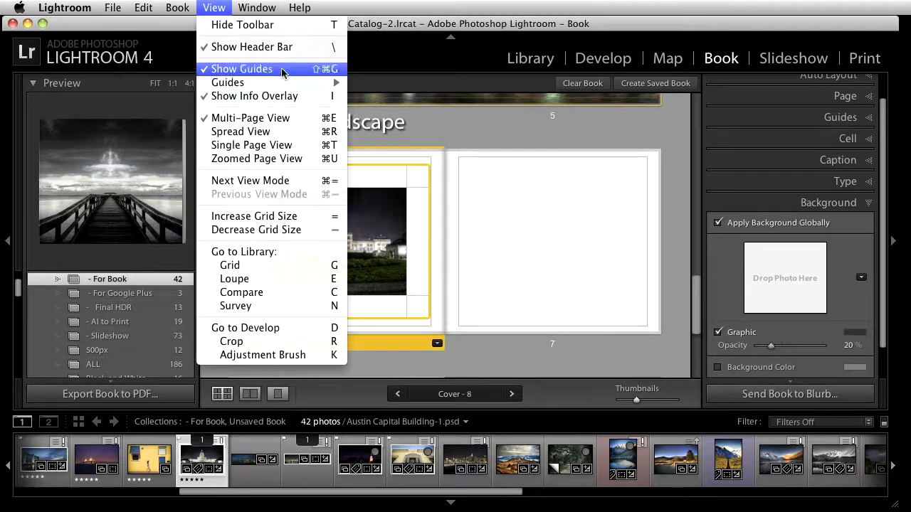
left_click(315, 184)
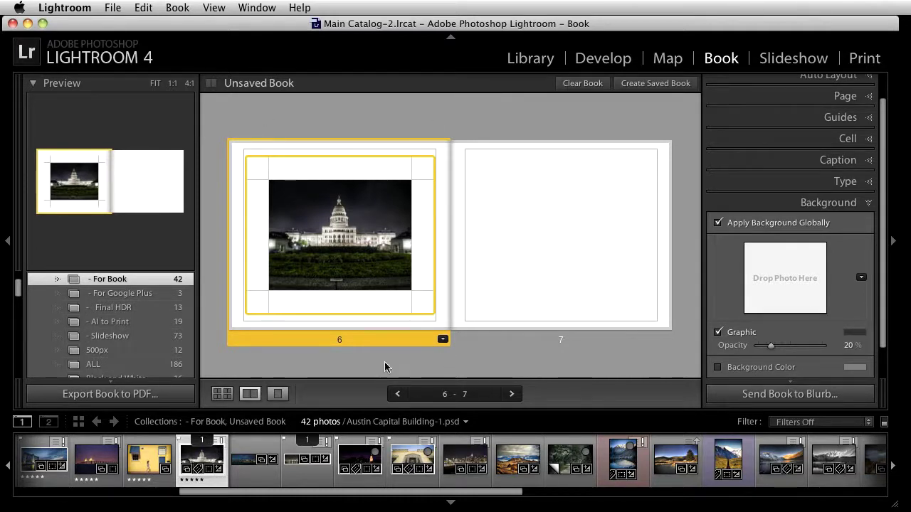
left_click_drag(187, 466, 211, 469)
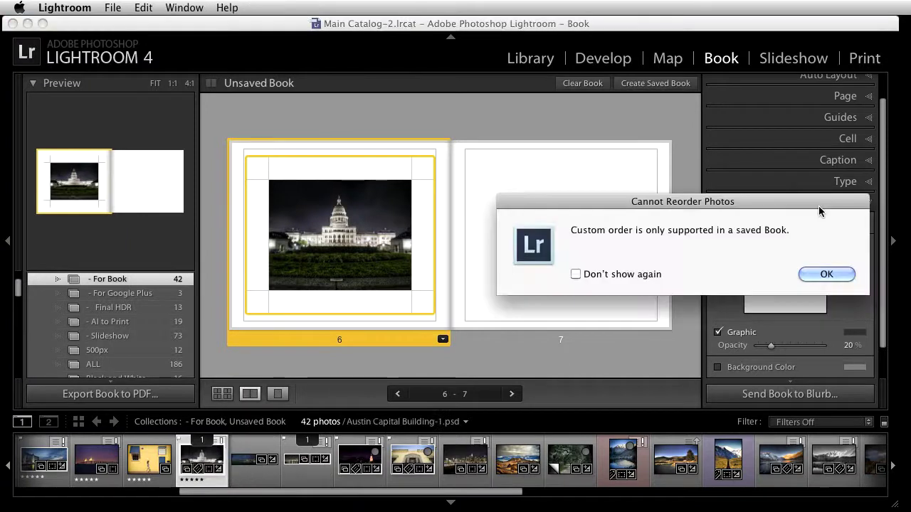
left_click(824, 275)
left_click(747, 227)
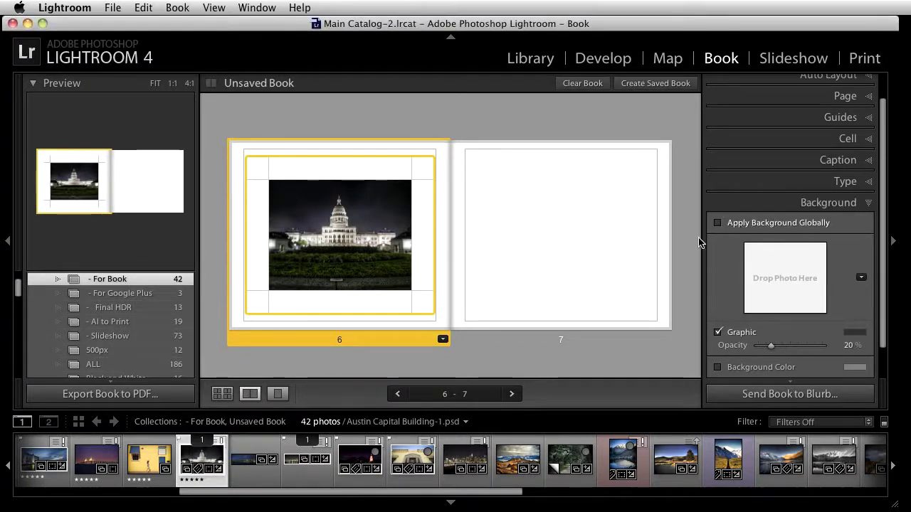
left_click_drag(188, 463, 790, 284)
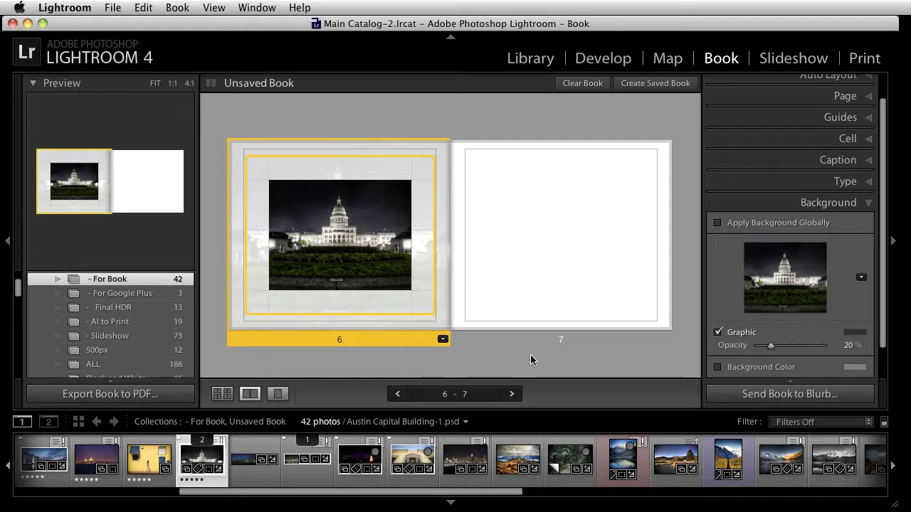
Browse the Travel and Wedding background graphics for page 7 and apply the Travel graphic with a compass in the corner.
left_click(546, 311)
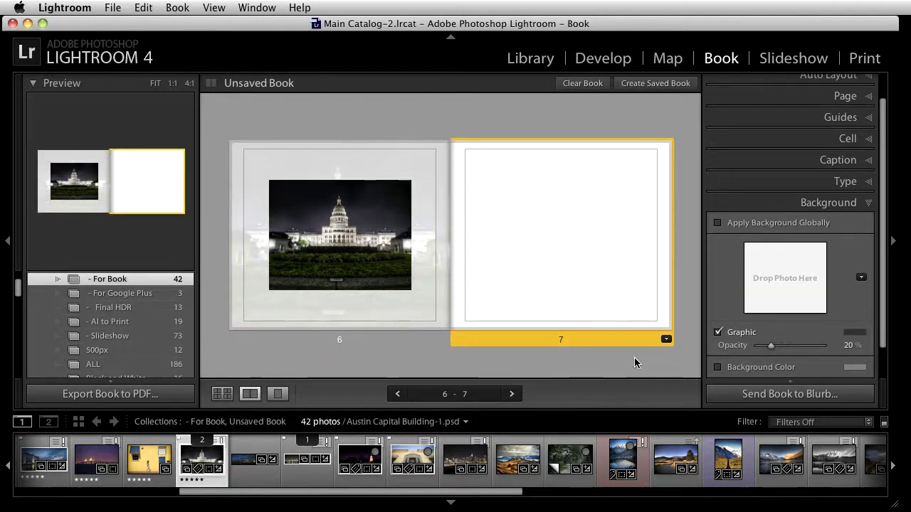
left_click(862, 278)
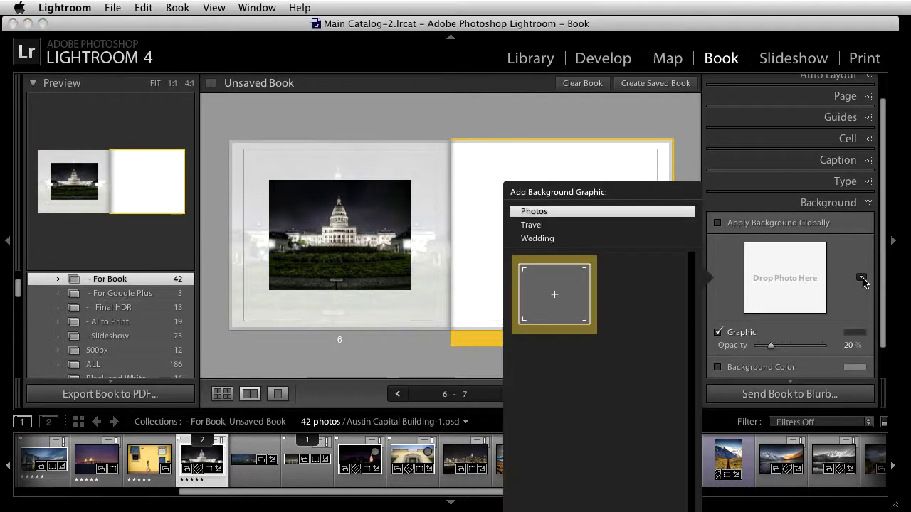
left_click(544, 226)
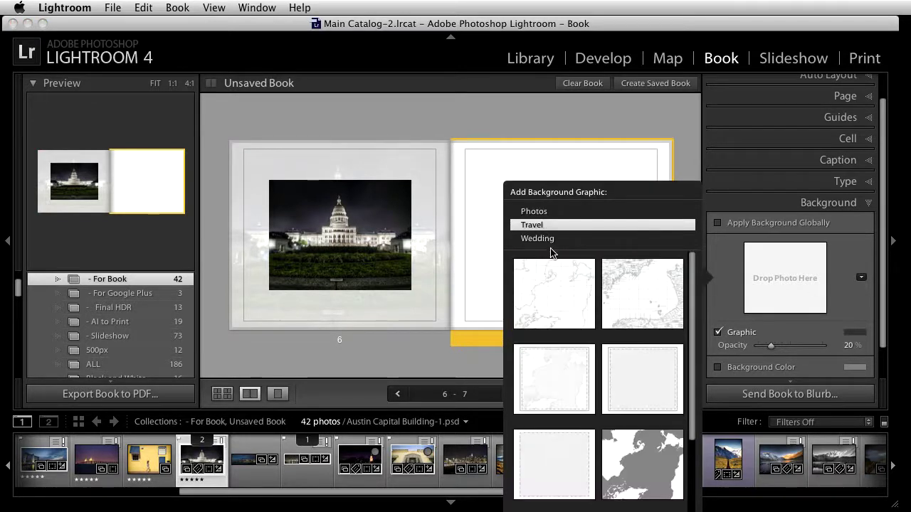
left_click(548, 241)
left_click(549, 227)
scroll(595, 388, "down", 5)
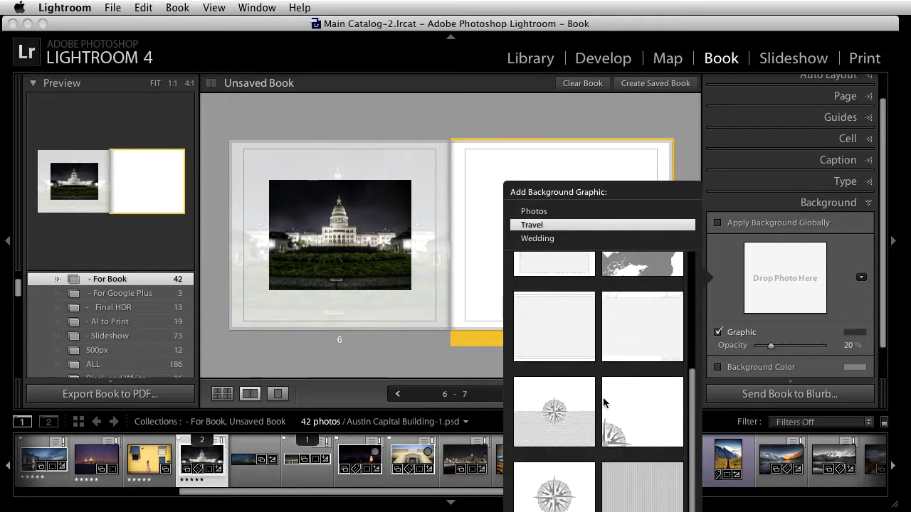
scroll(631, 409, "down", 1)
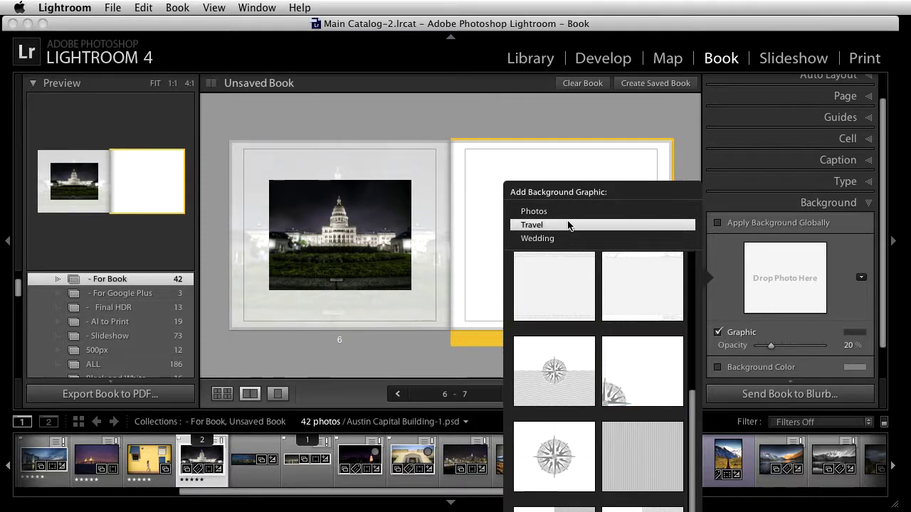
left_click(625, 348)
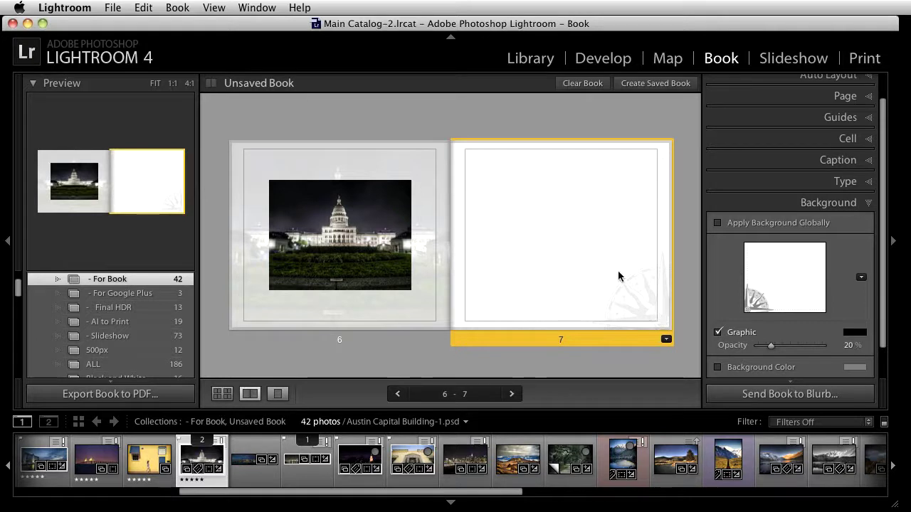
Change page 7 to a full-width 1 Photo layout and place the tree-lined path photo in its cell.
left_click(666, 339)
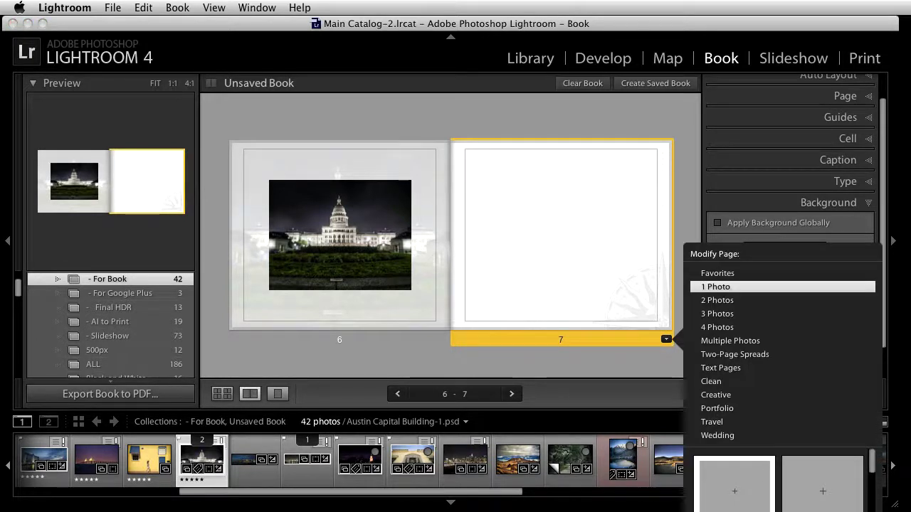
left_click(733, 487)
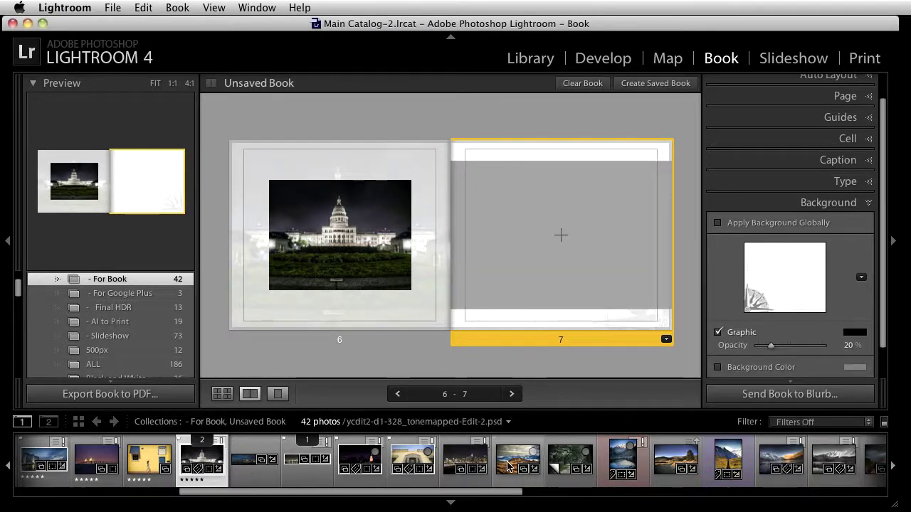
left_click_drag(569, 461, 566, 252)
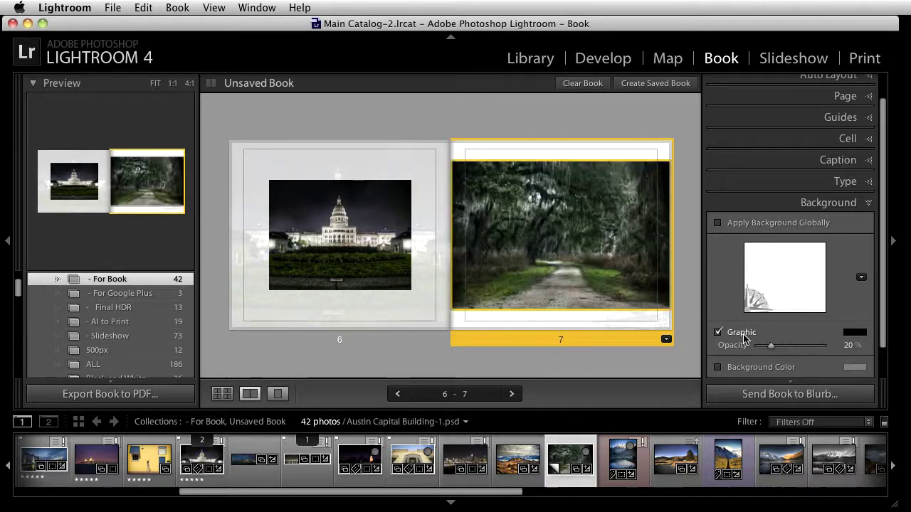
Deselect page 7 and return to the multi-page view of the book.
left_click(652, 365)
left_click(646, 278)
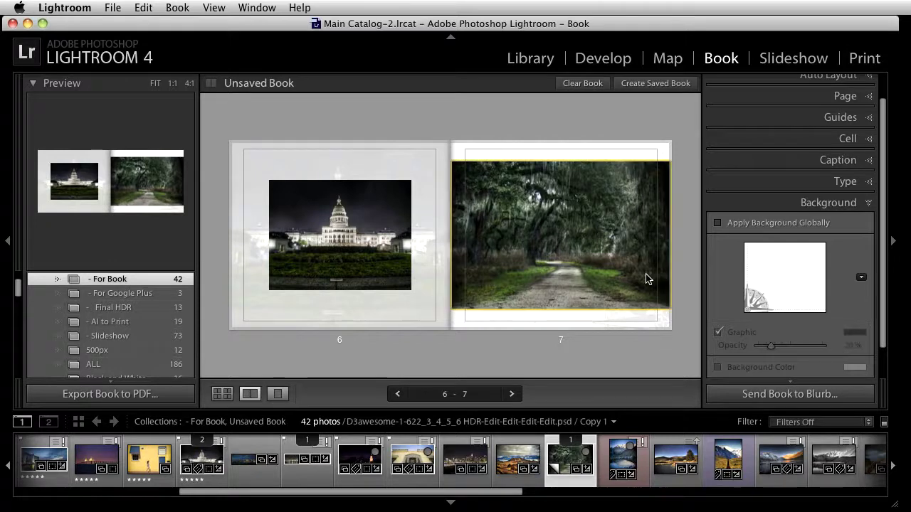
left_click(223, 395)
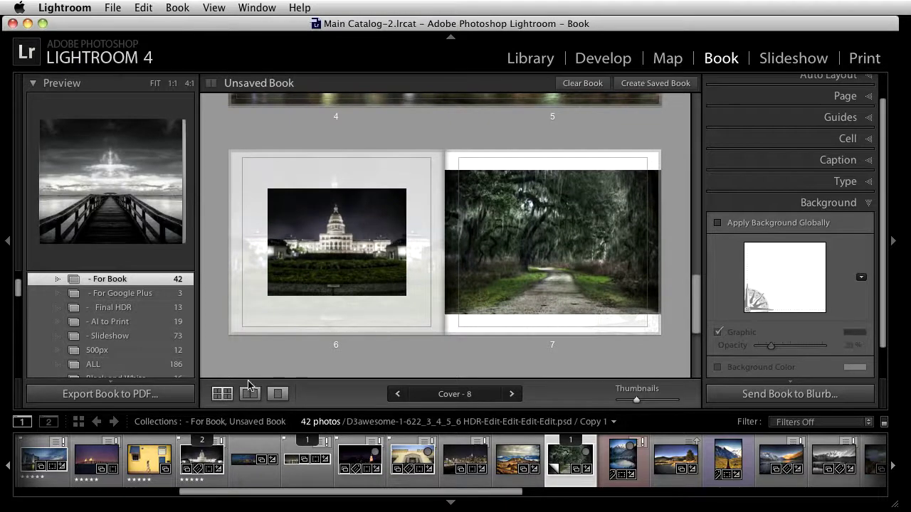
Review the book's page spreads from page 1 through to the blank last page.
scroll(664, 284, "up", 10)
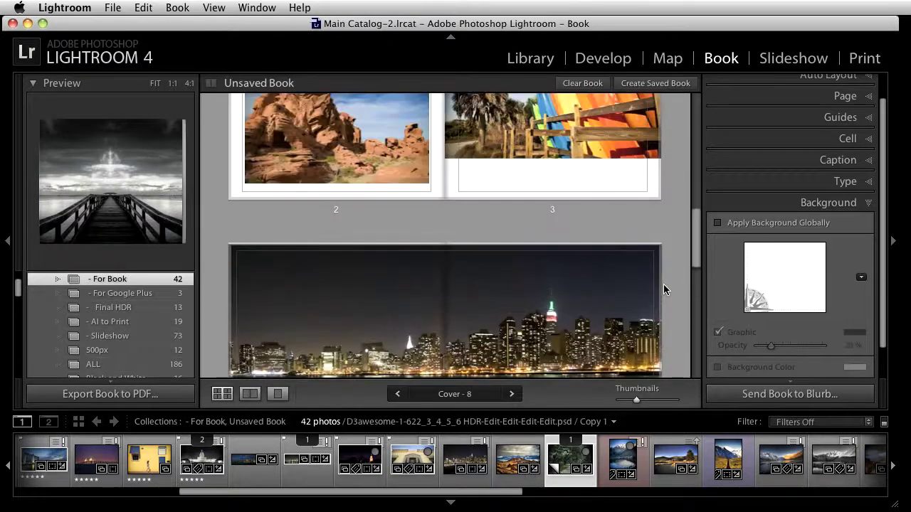
scroll(663, 285, "up", 5)
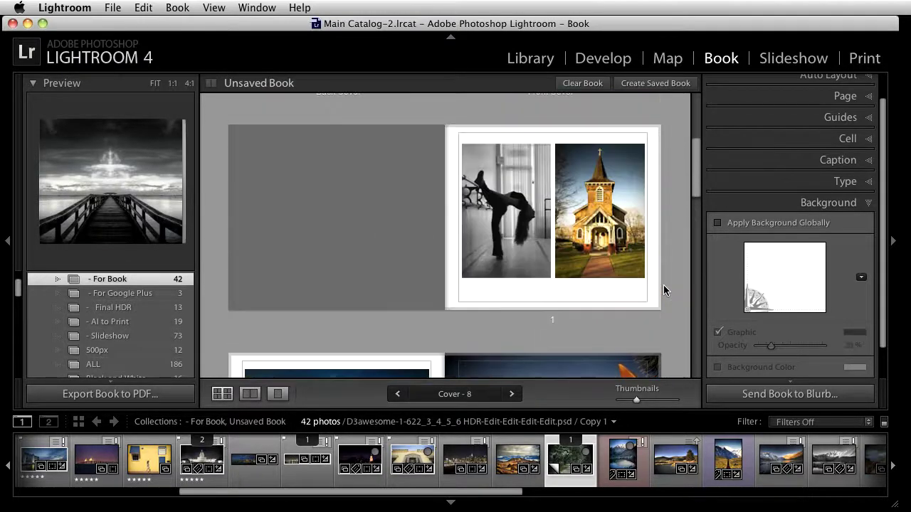
scroll(663, 284, "down", 5)
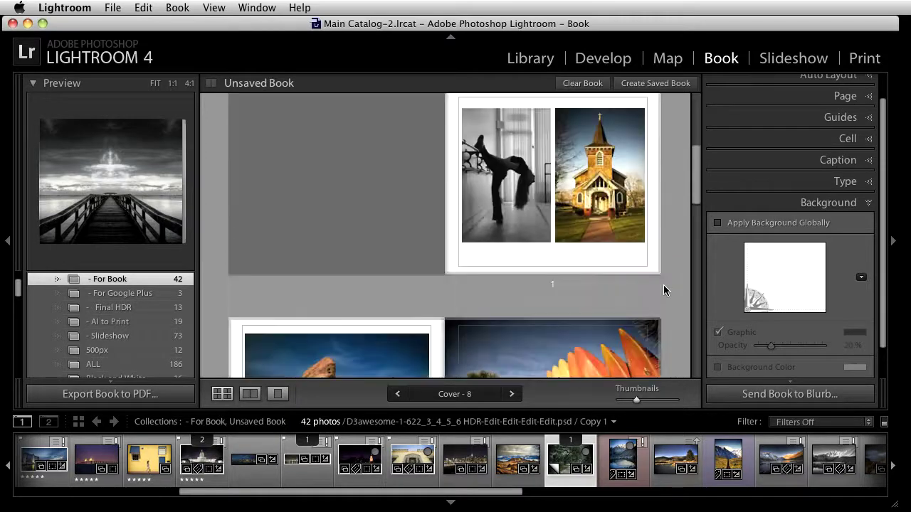
scroll(664, 285, "down", 10)
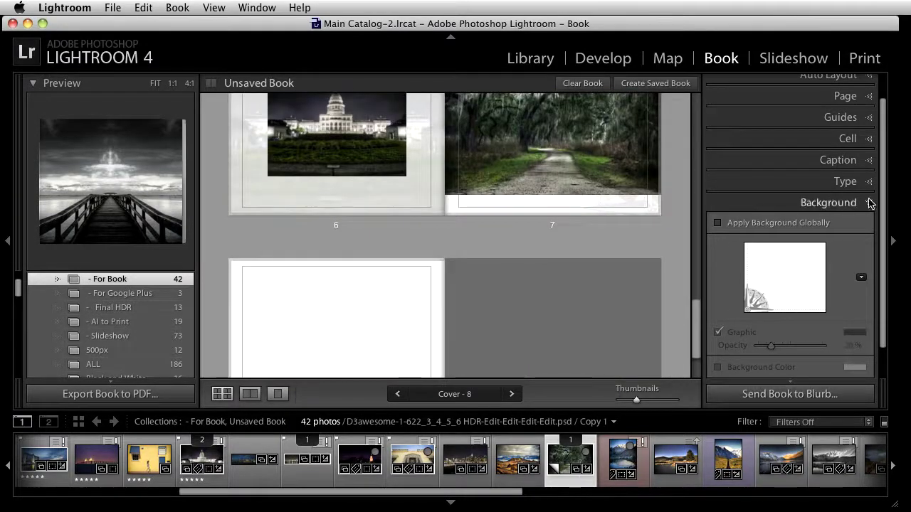
Open the Book Settings and check the estimated book price in the available currencies, keeping US dollars selected.
scroll(863, 125, "up", 3)
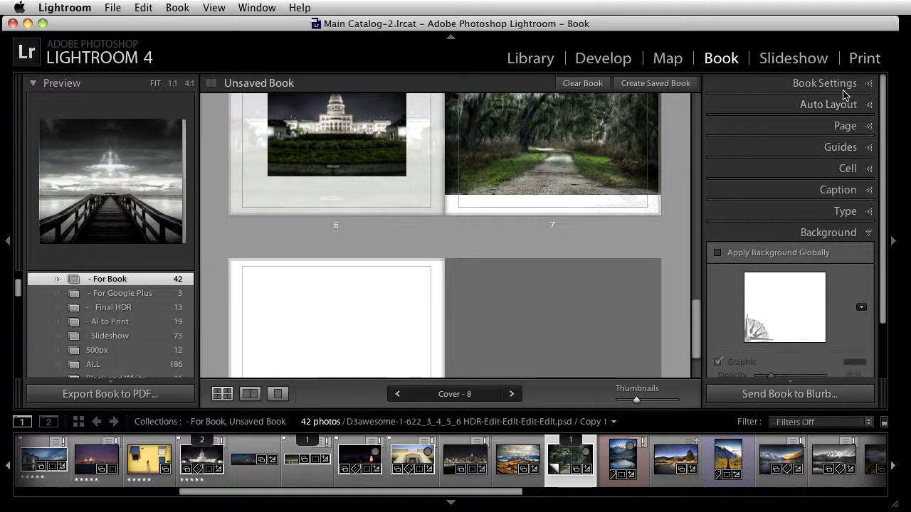
left_click(843, 84)
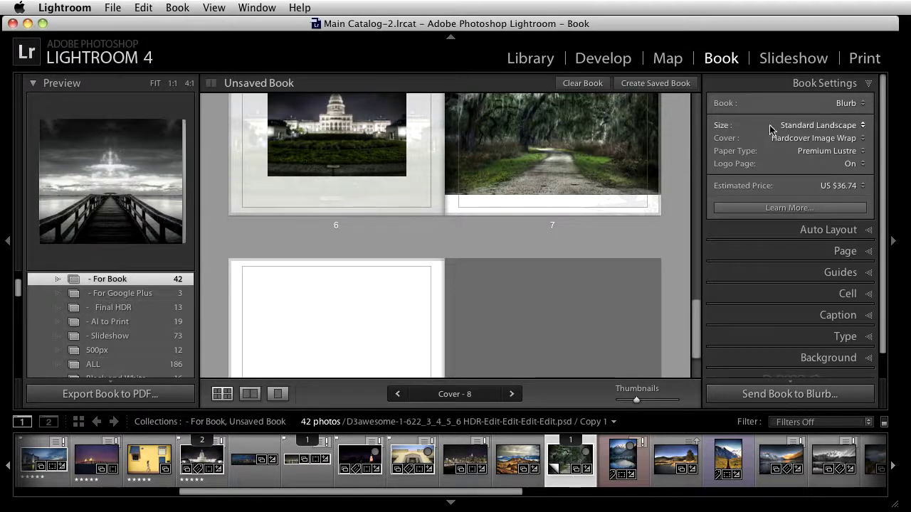
left_click(857, 186)
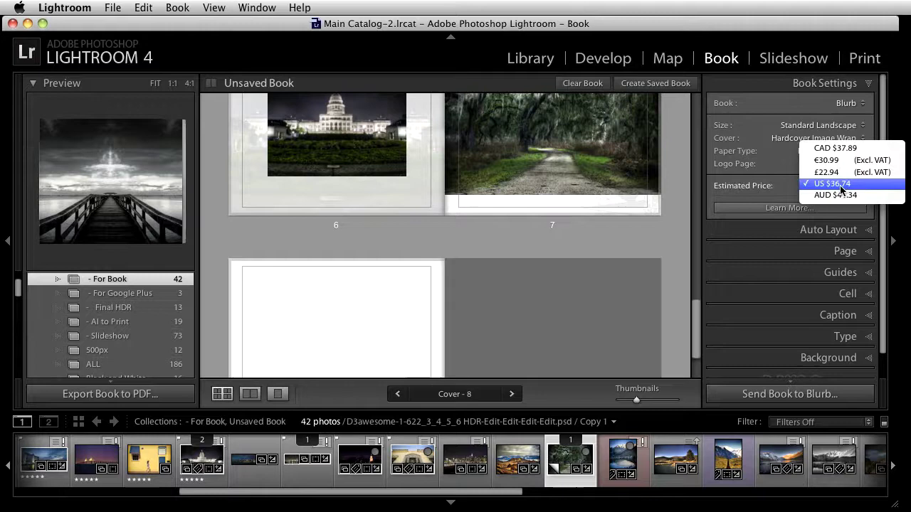
left_click(841, 188)
left_click(843, 186)
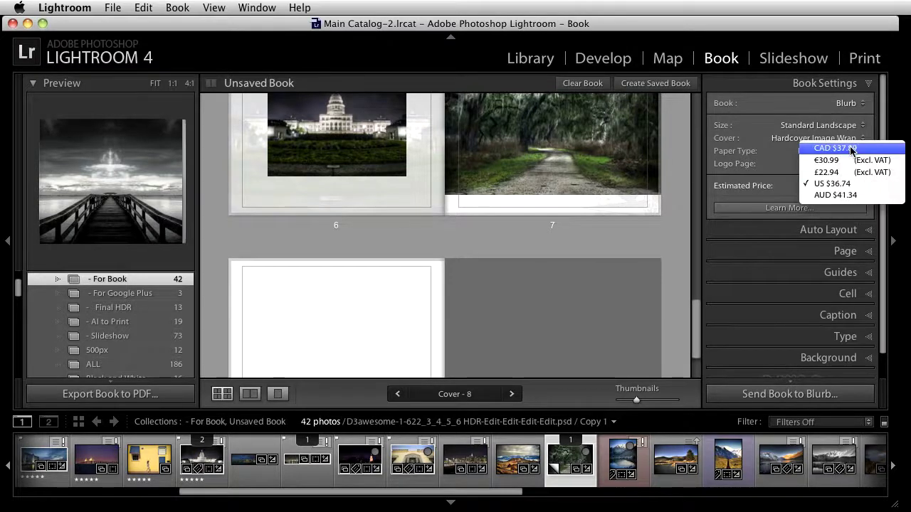
left_click(848, 184)
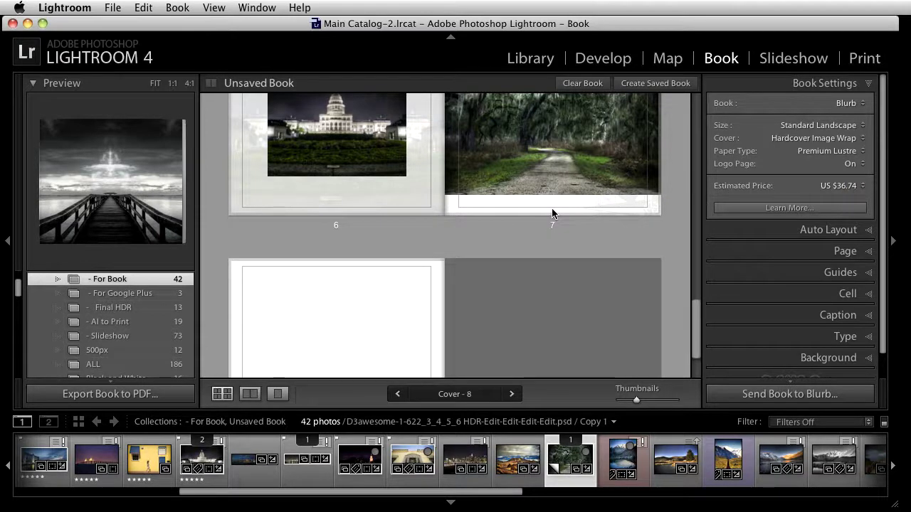
scroll(553, 214, "down", 2)
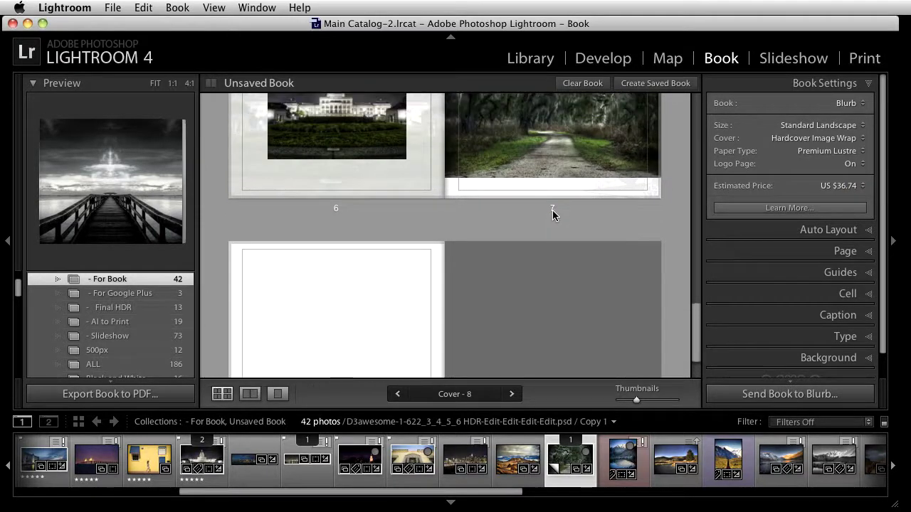
scroll(553, 214, "up", 10)
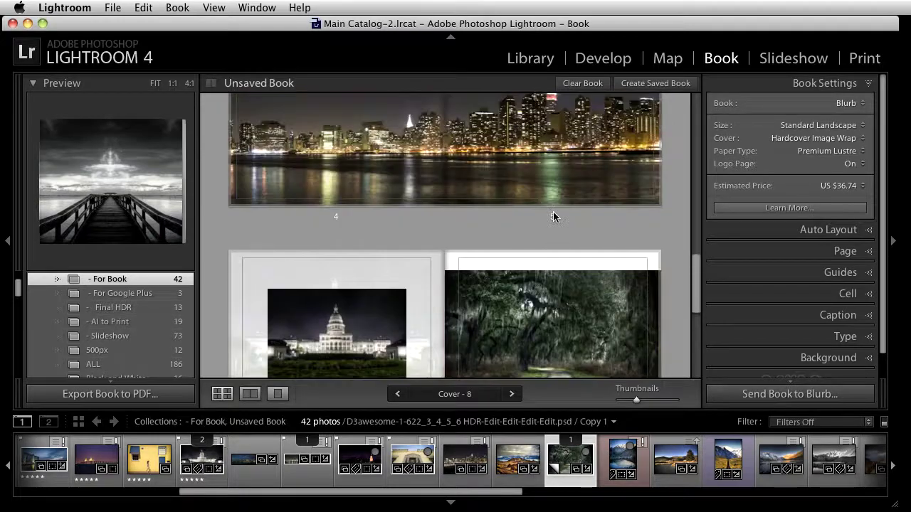
scroll(554, 217, "up", 3)
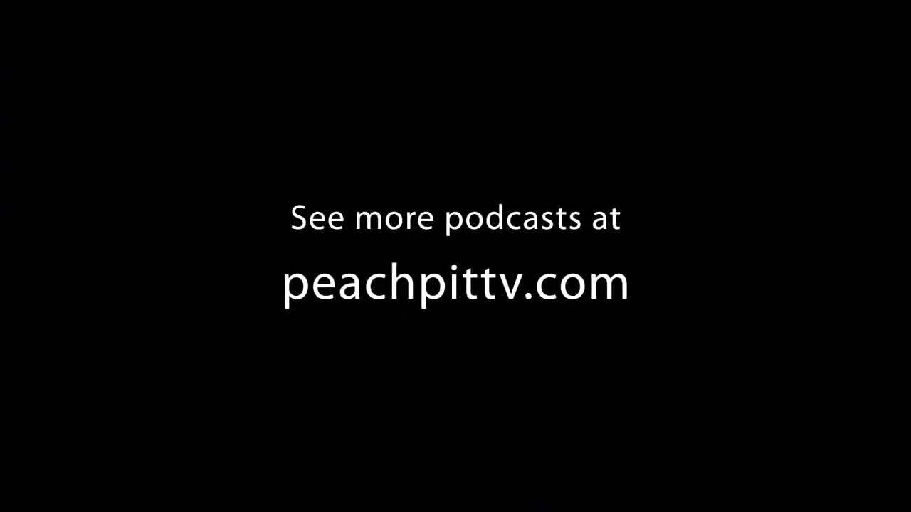